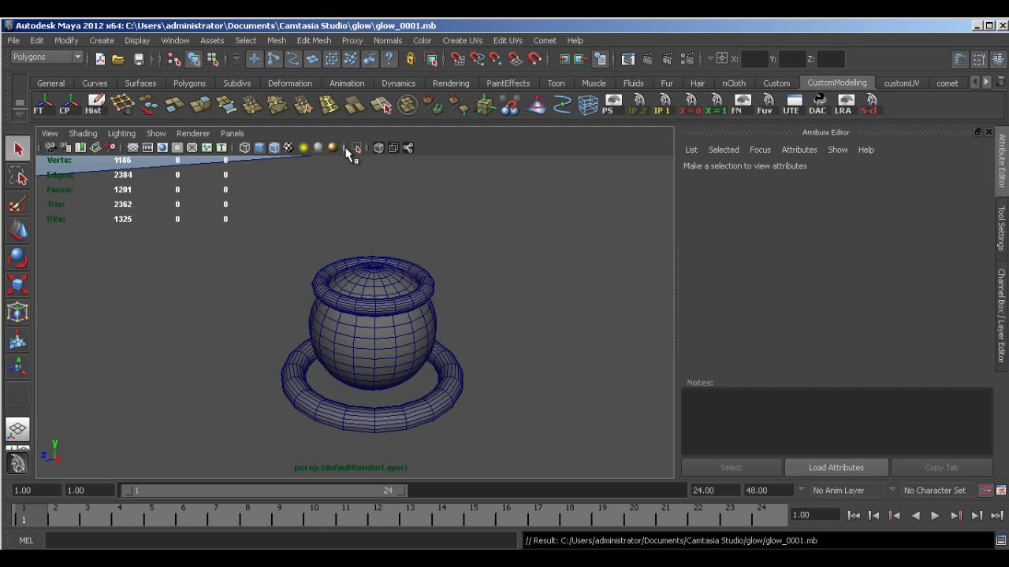
Make a 1280 x 720 mental ray test render of the plain grey pot, rings and ground plane
mouse_move(338, 303)
left_mouse_down("alt")
mouse_move(286, 342)
mouse_move(345, 325)
left_mouse_up("alt")
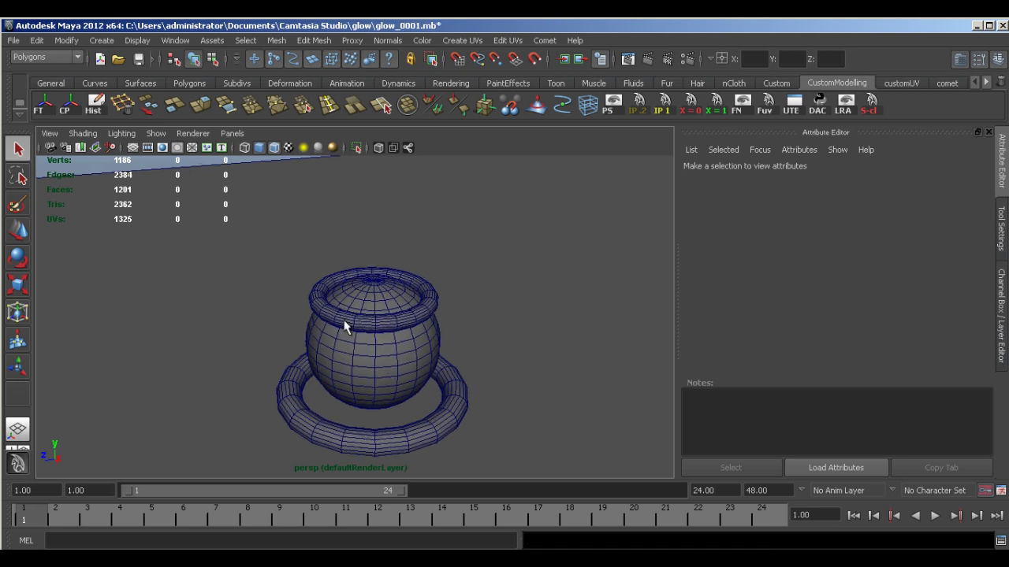
left_click(344, 325)
left_click(296, 397, "shift")
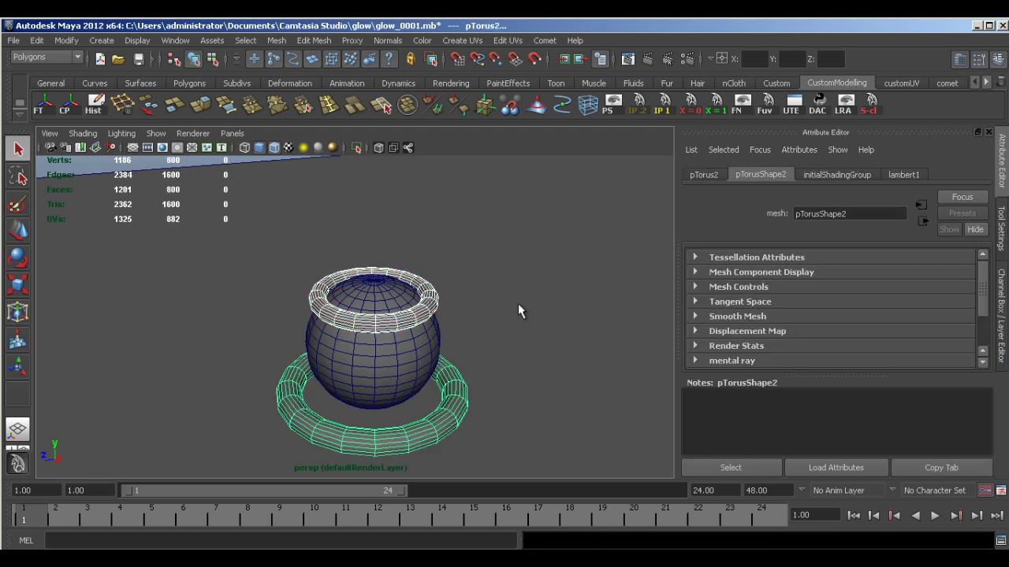
left_click(551, 197)
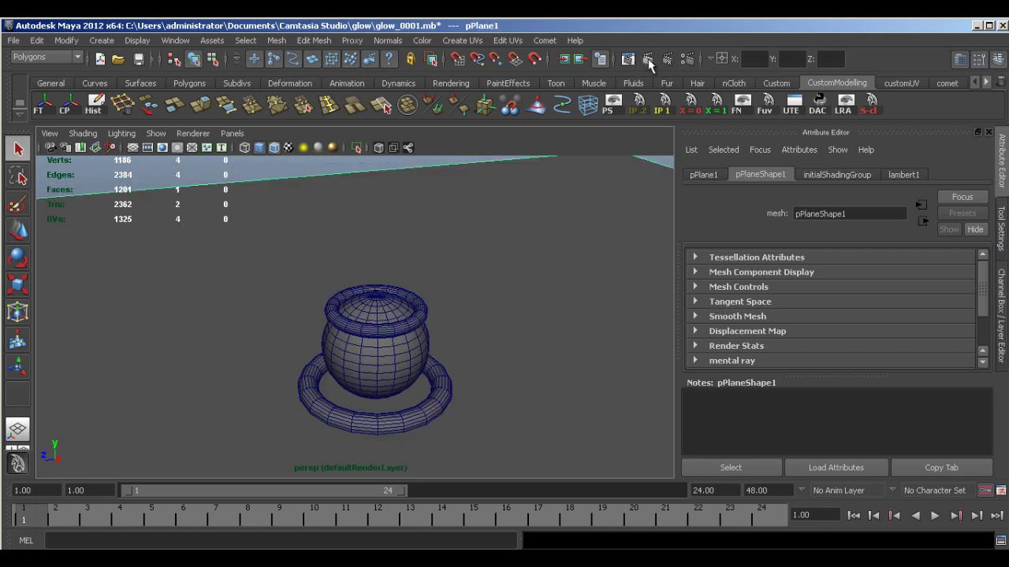
left_click(647, 59)
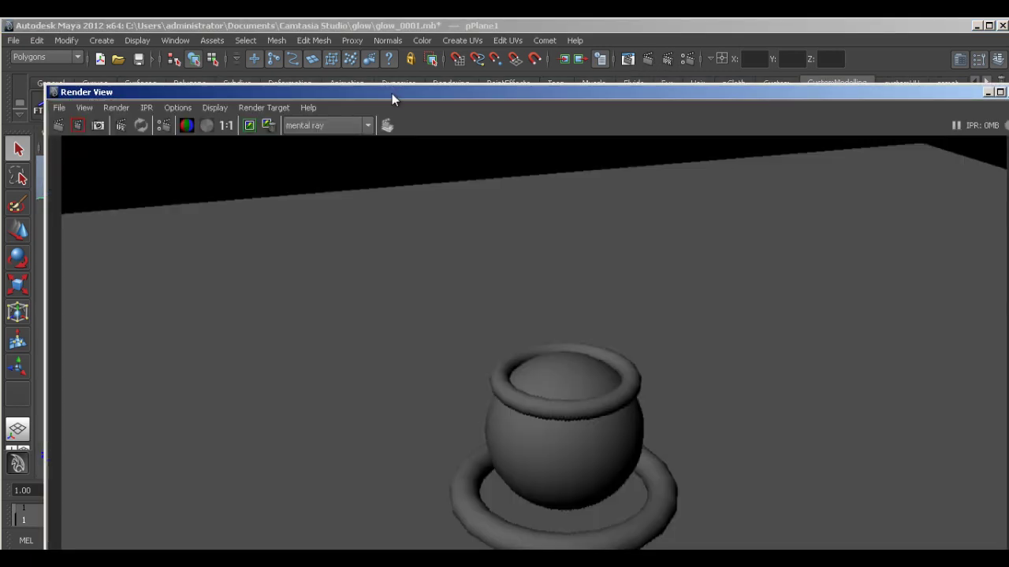
double_click(392, 93)
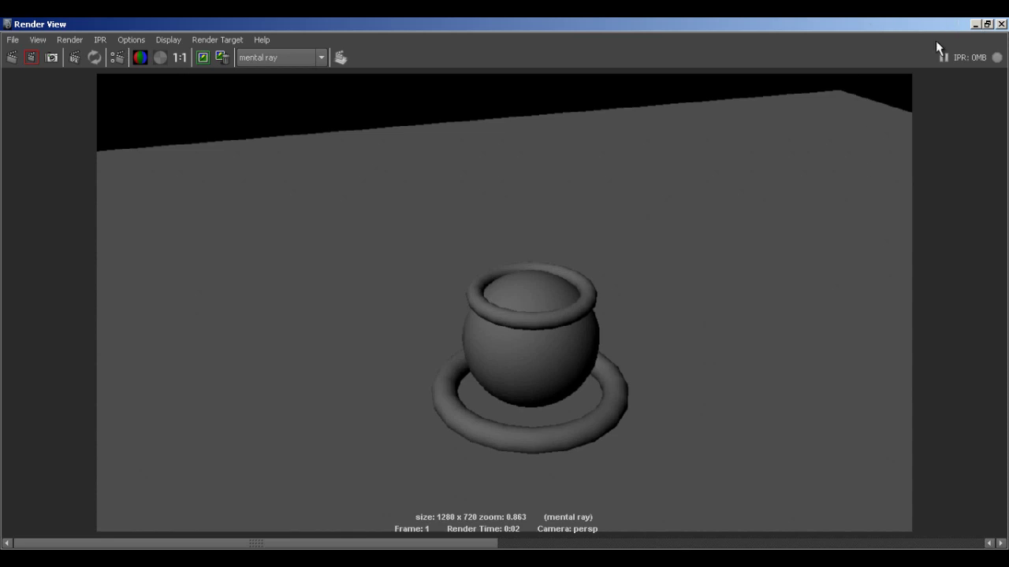
left_click(1000, 24)
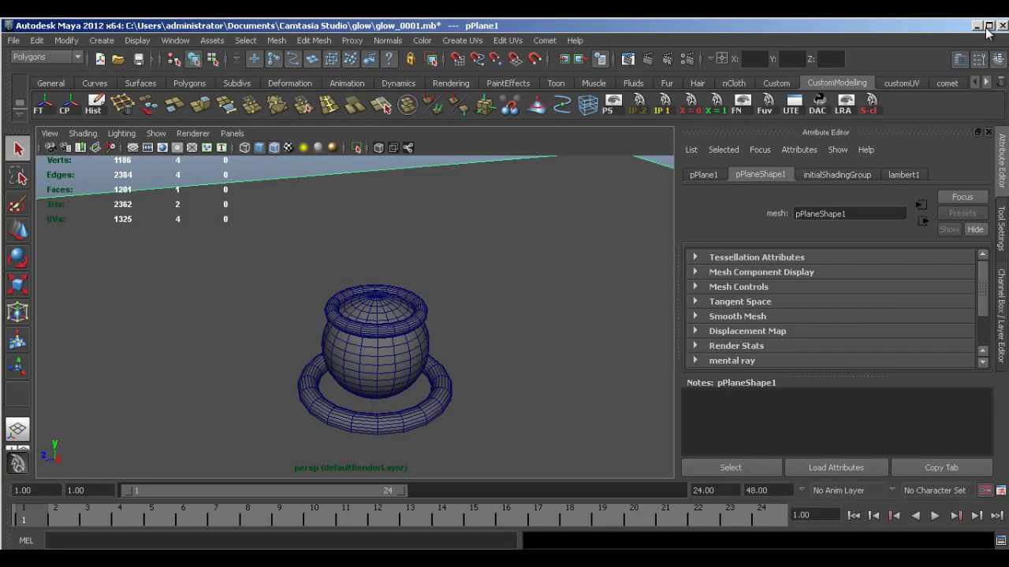
scroll(338, 293, "up", 1)
Assign a new mia_material_x material to both the lid and base torus rings
left_click(337, 298)
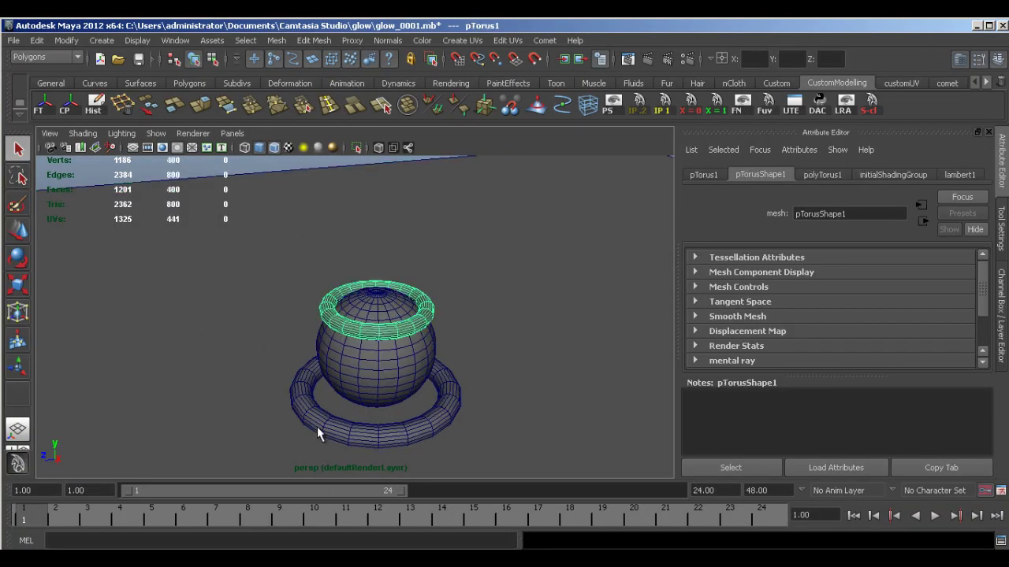
left_click(320, 428, "shift")
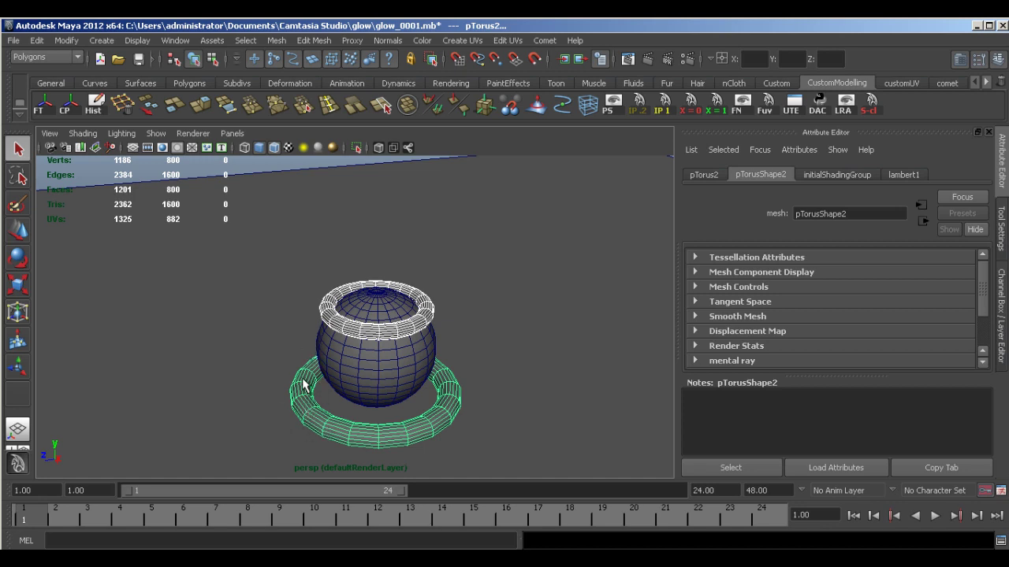
right_click_drag(306, 371, 323, 517)
left_click_drag(554, 152, 554, 193)
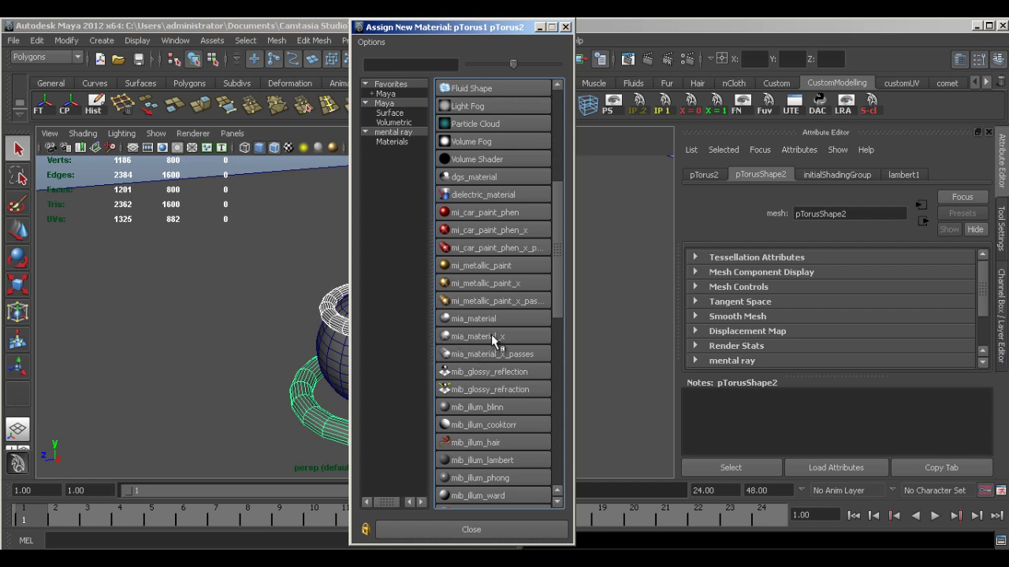
left_click(491, 335)
left_click_drag(744, 130, 714, 28)
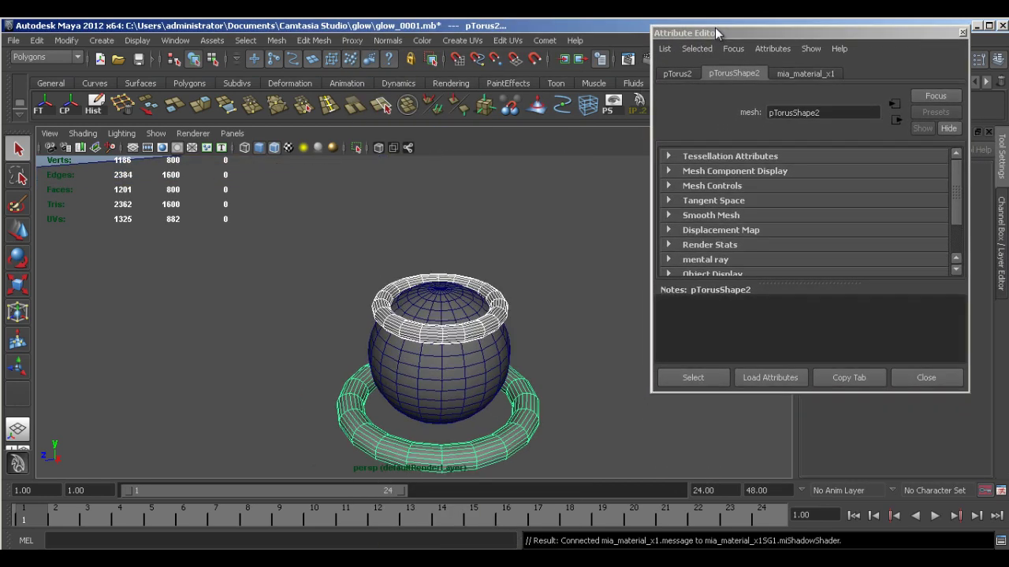
Expand mia_material_x1's Advanced section and start mapping a node into Additional Color
left_click_drag(793, 390, 801, 525)
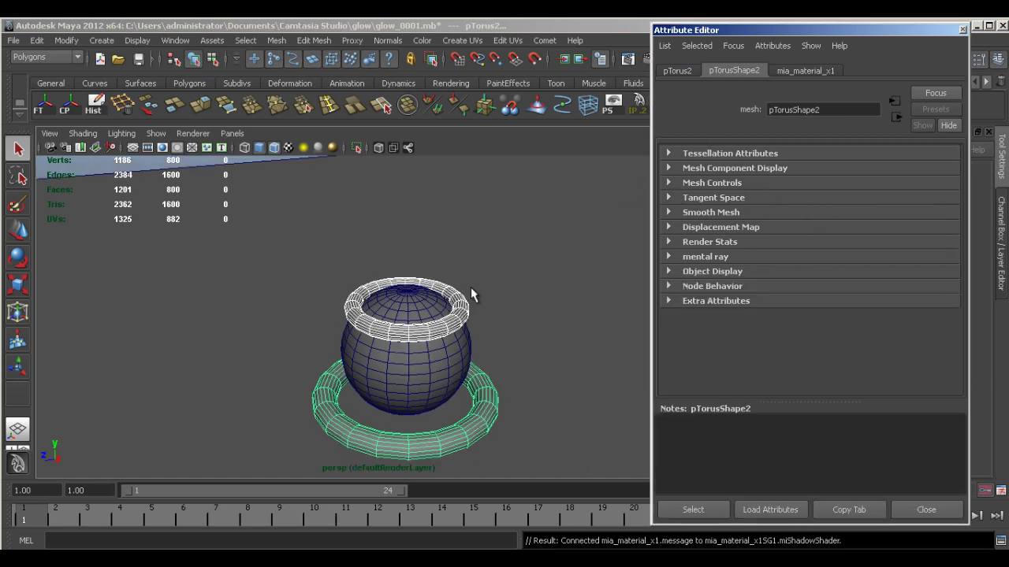
right_click_drag(448, 331, 439, 505)
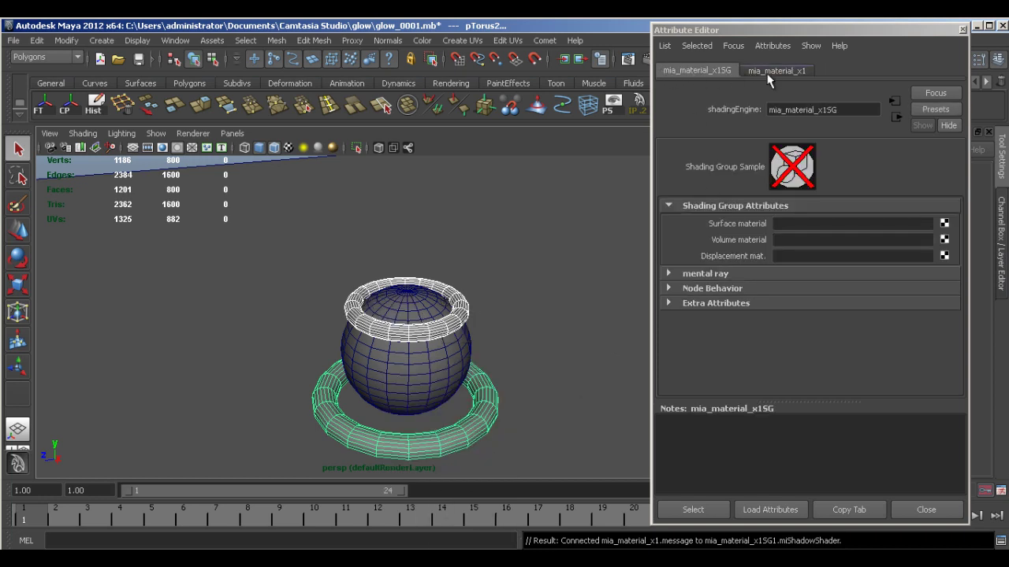
left_click(791, 75)
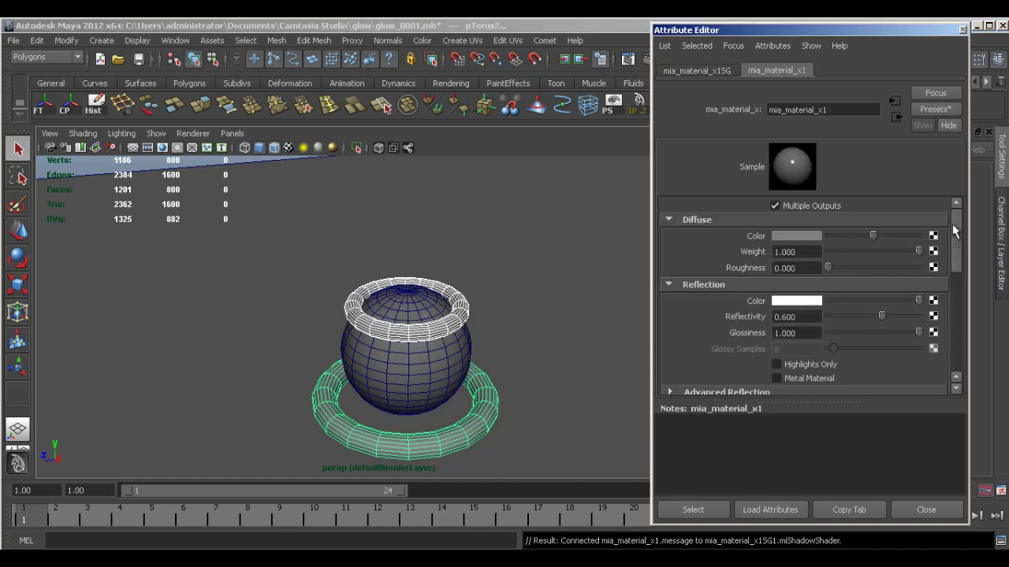
left_click_drag(949, 241, 947, 338)
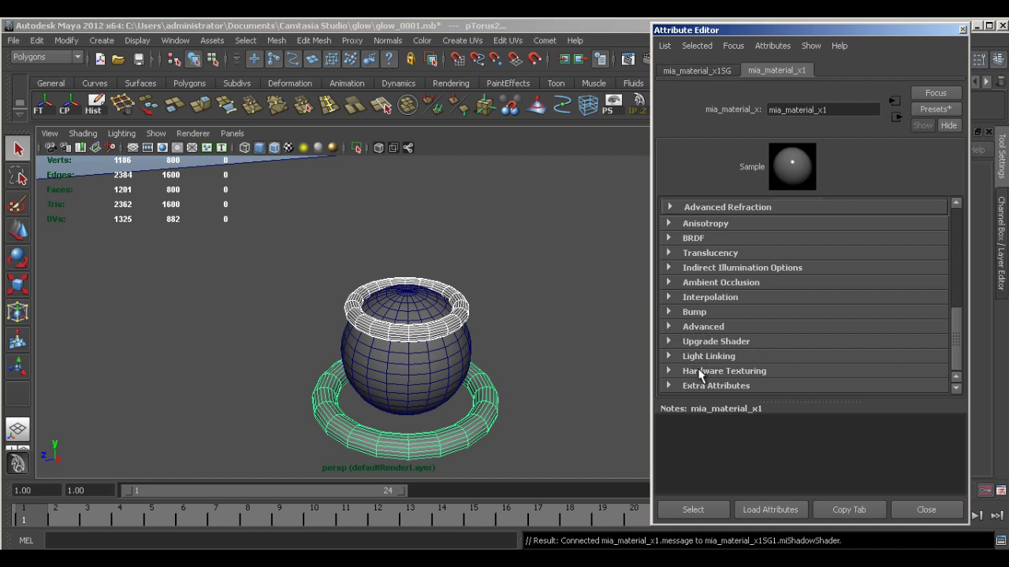
left_click(703, 327)
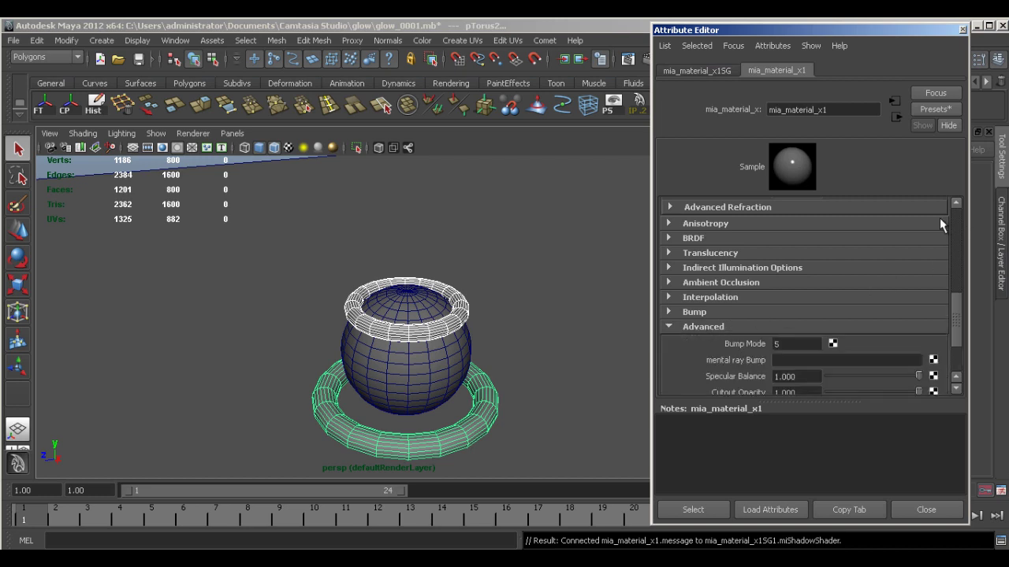
left_click_drag(956, 309, 951, 326)
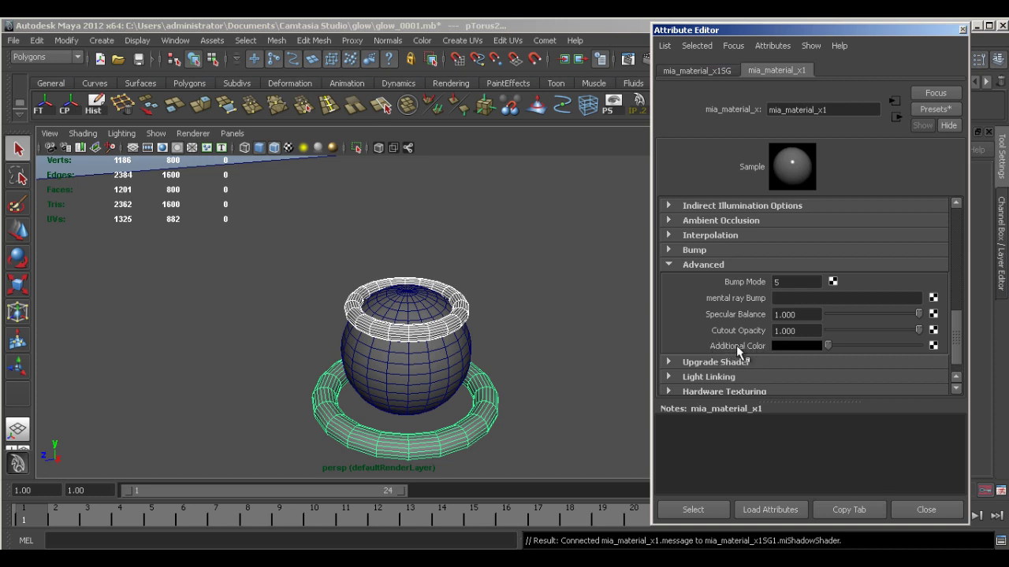
left_click(933, 346)
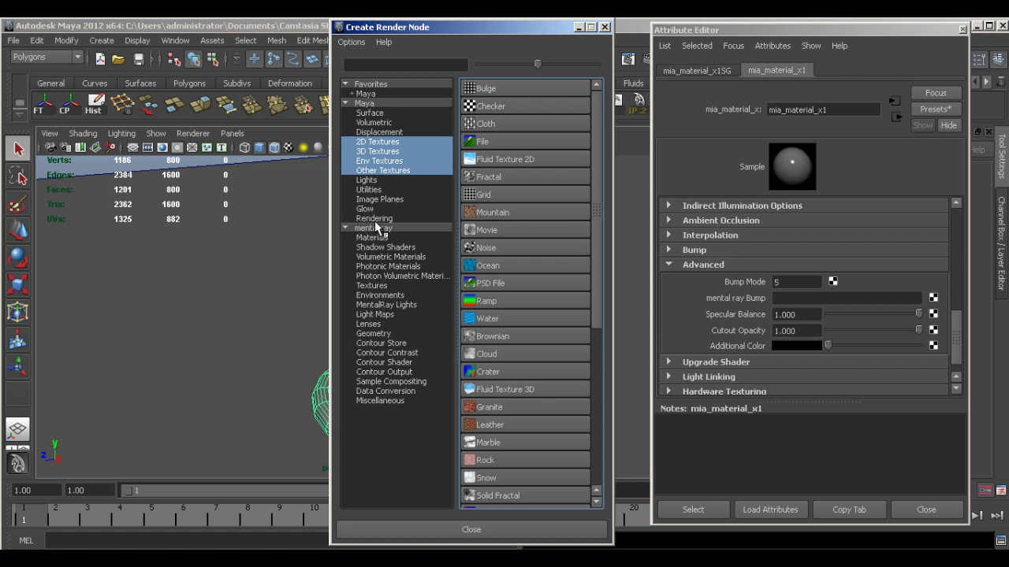
Connect a mental ray mia_light_surface texture to Additional Color and render the rings glowing white
left_click(372, 286)
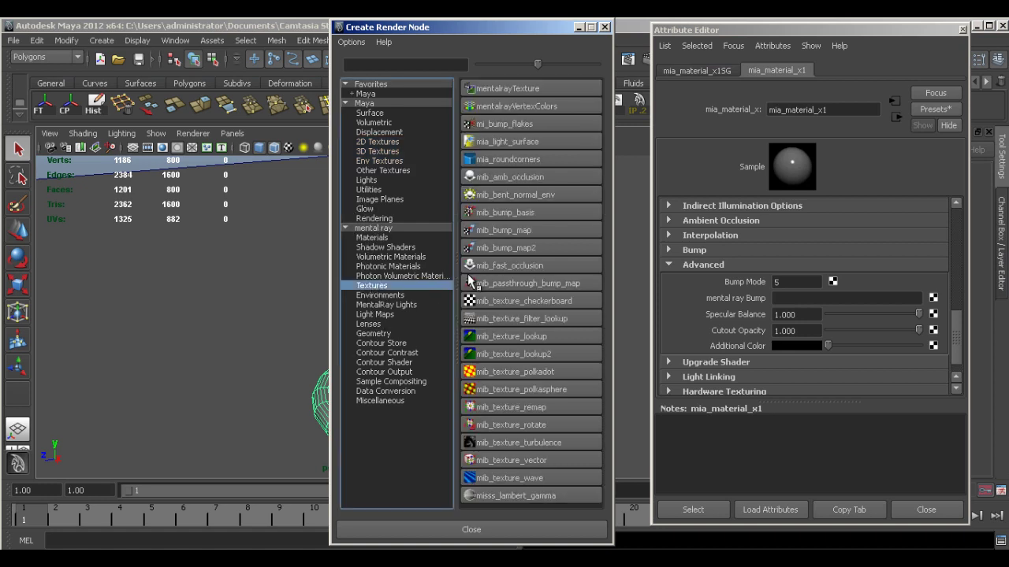
left_click(533, 144)
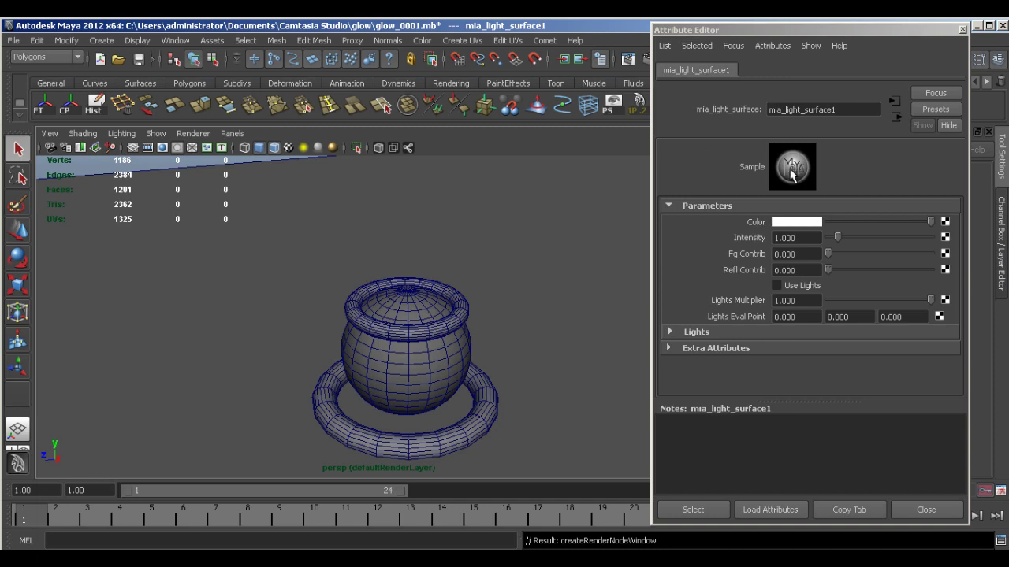
left_click_drag(679, 36, 694, 43)
left_click(648, 60)
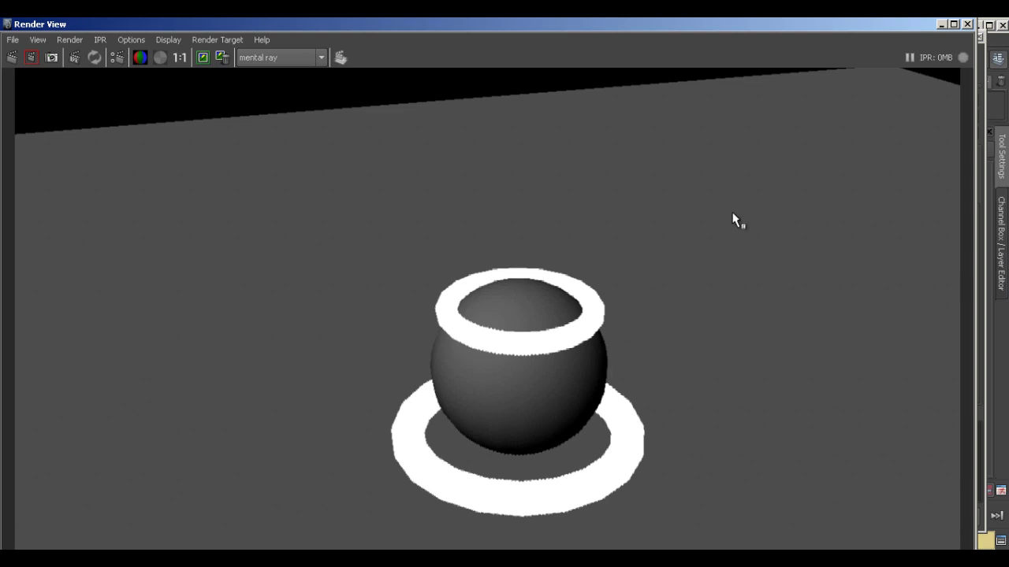
Set mia_light_surface1's Color to cyan (R 0, G 0.739, B 1)
left_click(966, 25)
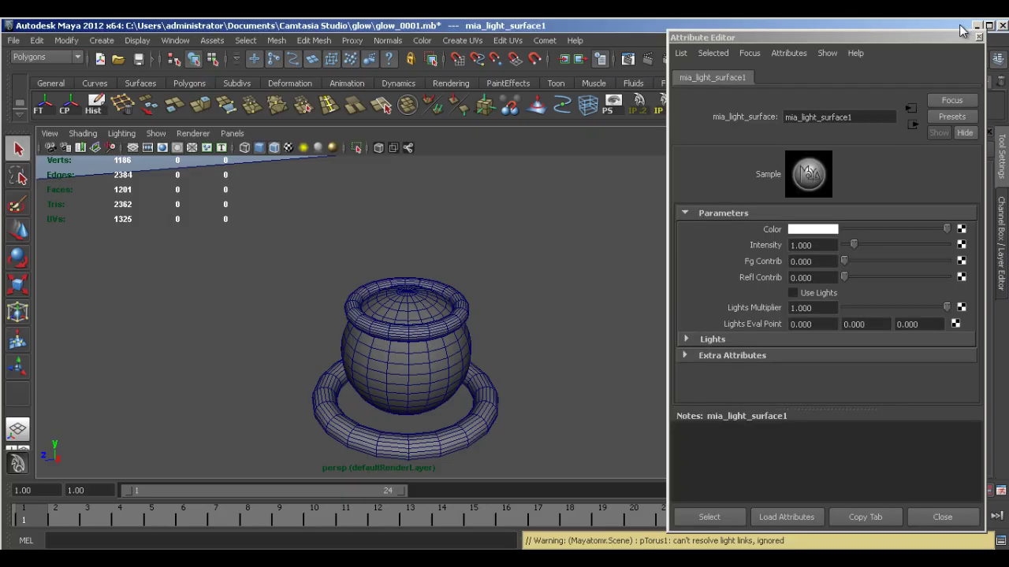
left_click(821, 230)
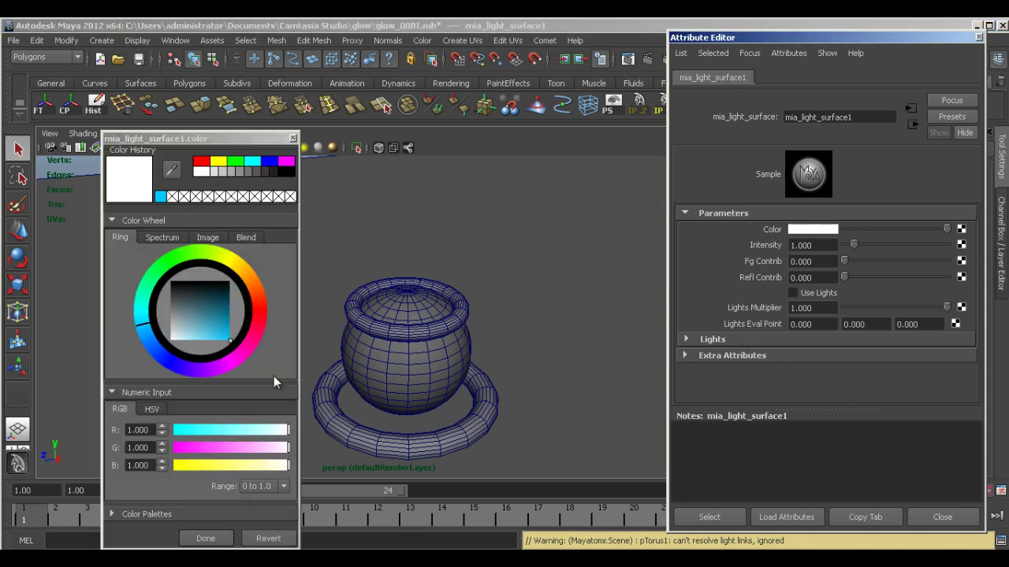
left_click(203, 320)
left_click_drag(202, 320, 203, 331)
left_click(162, 355)
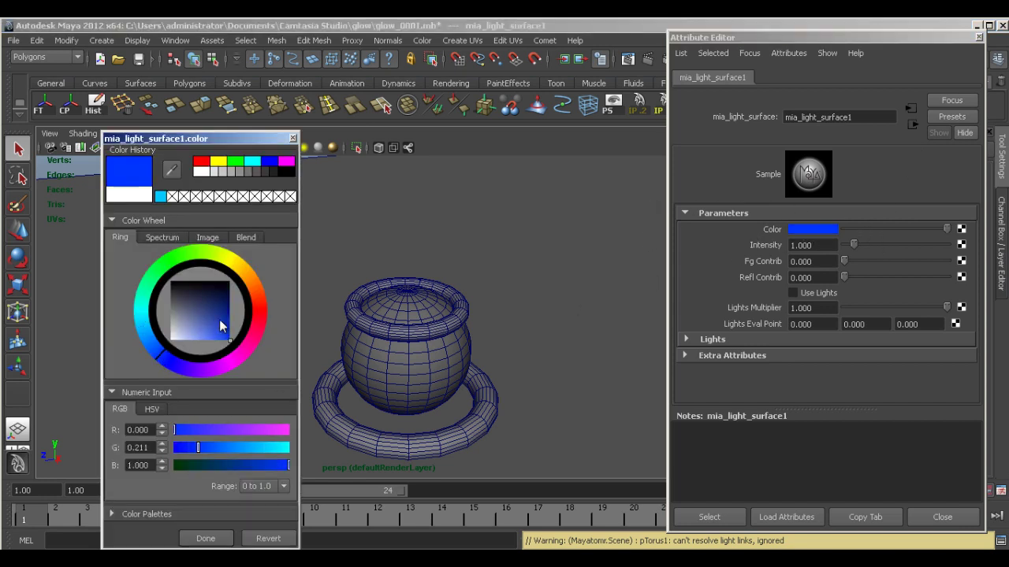
mouse_move(165, 361)
left_mouse_down()
mouse_move(145, 350)
mouse_move(167, 360)
mouse_move(146, 349)
mouse_move(141, 329)
left_mouse_up()
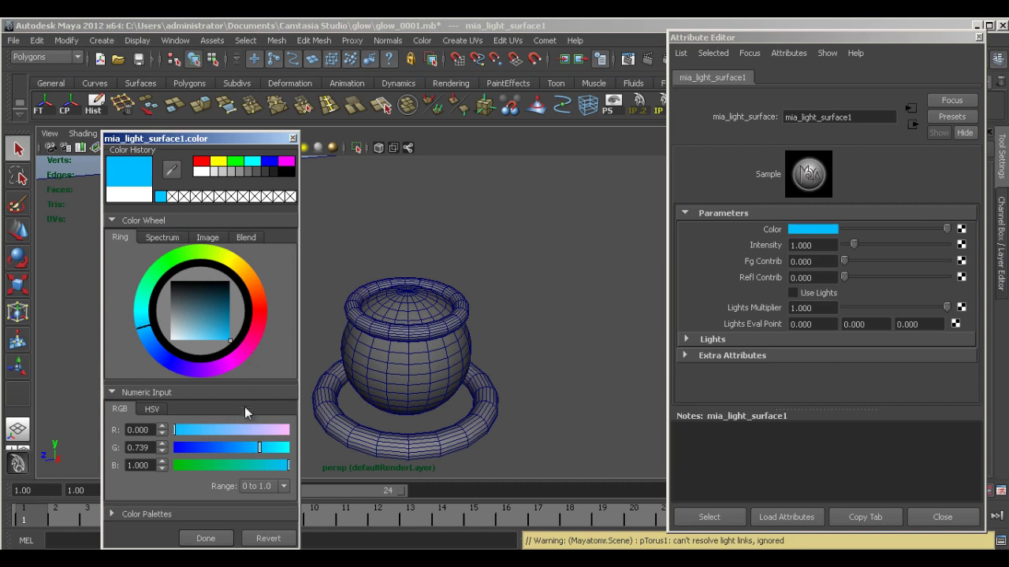
left_click(204, 539)
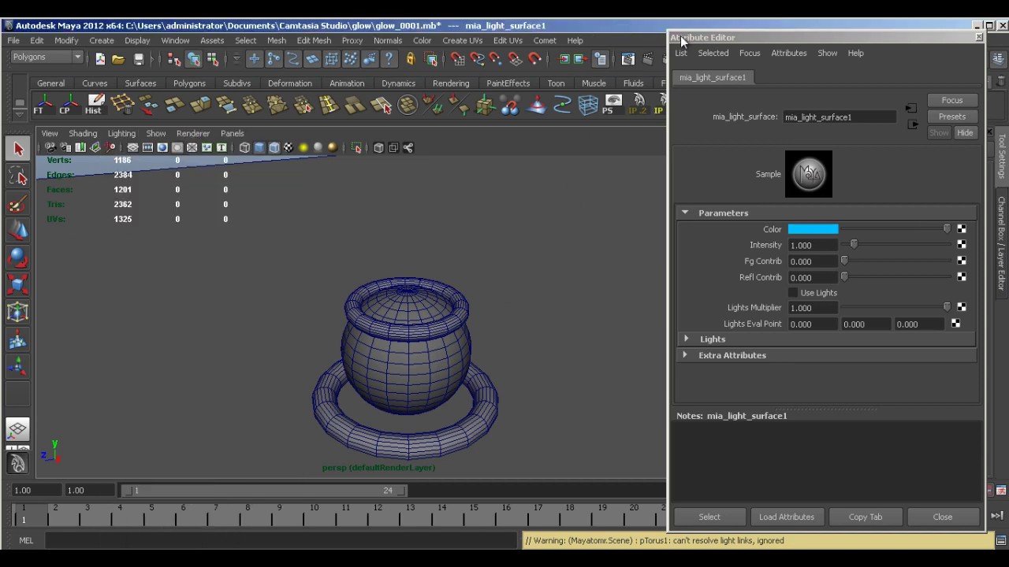
Render the frame to check both rings now glow cyan
left_click(647, 57)
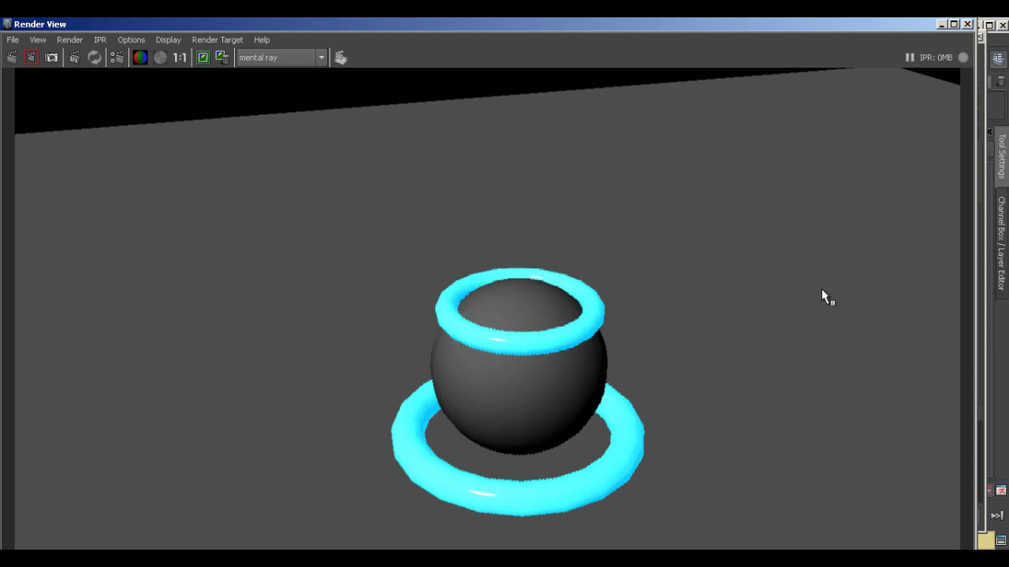
left_click(967, 24)
left_click(825, 40)
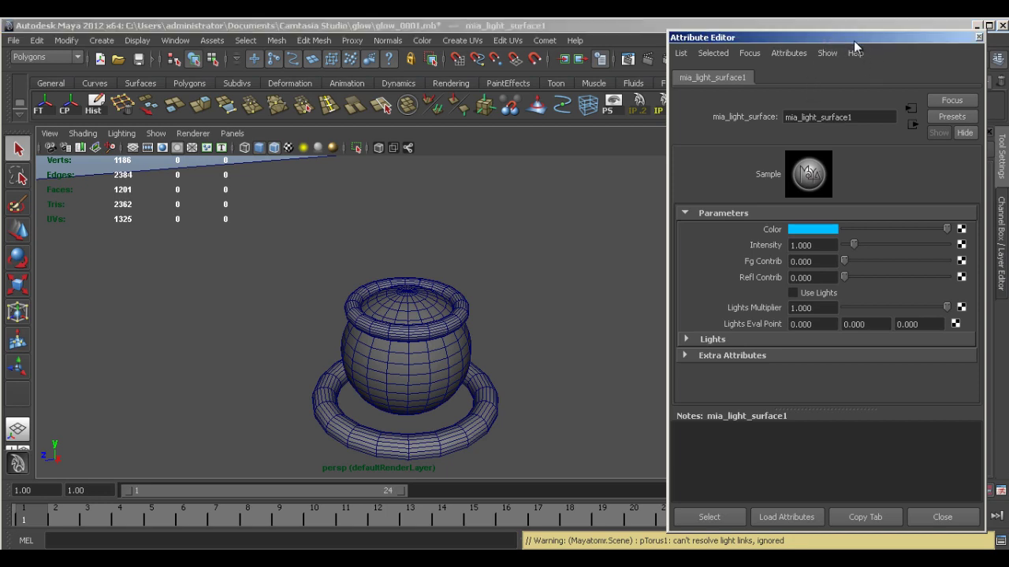
Uncheck Enable Default Light under Render Options and render the cyan rings on black
left_click_drag(862, 37, 940, 149)
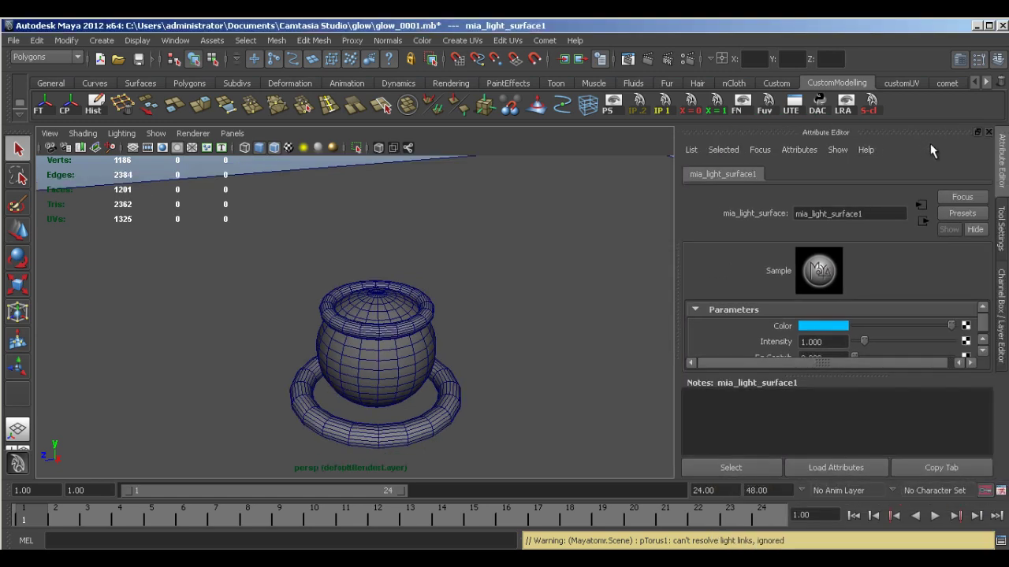
left_click(689, 58)
left_click_drag(733, 78, 606, 25)
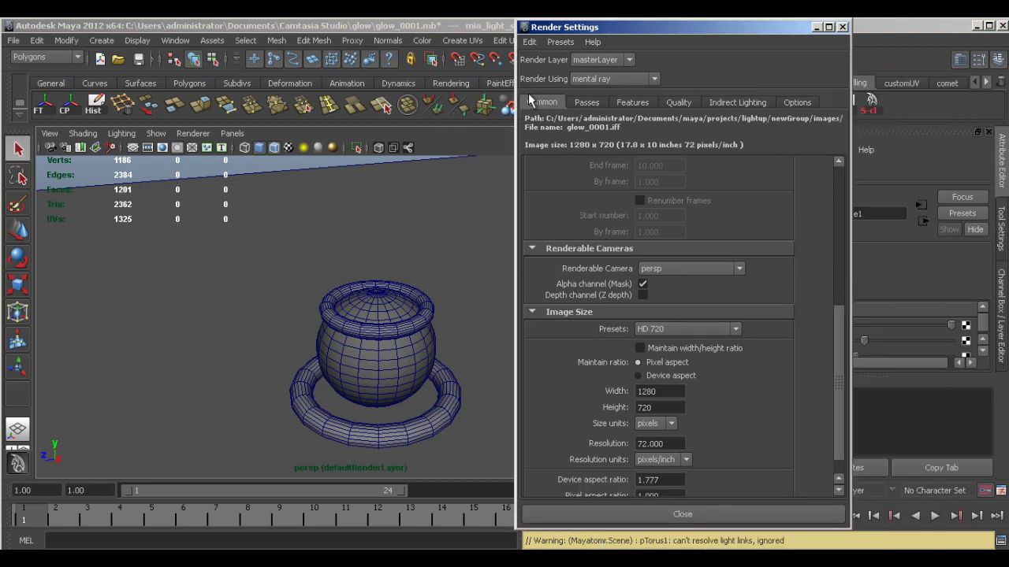
left_click_drag(840, 316, 842, 411)
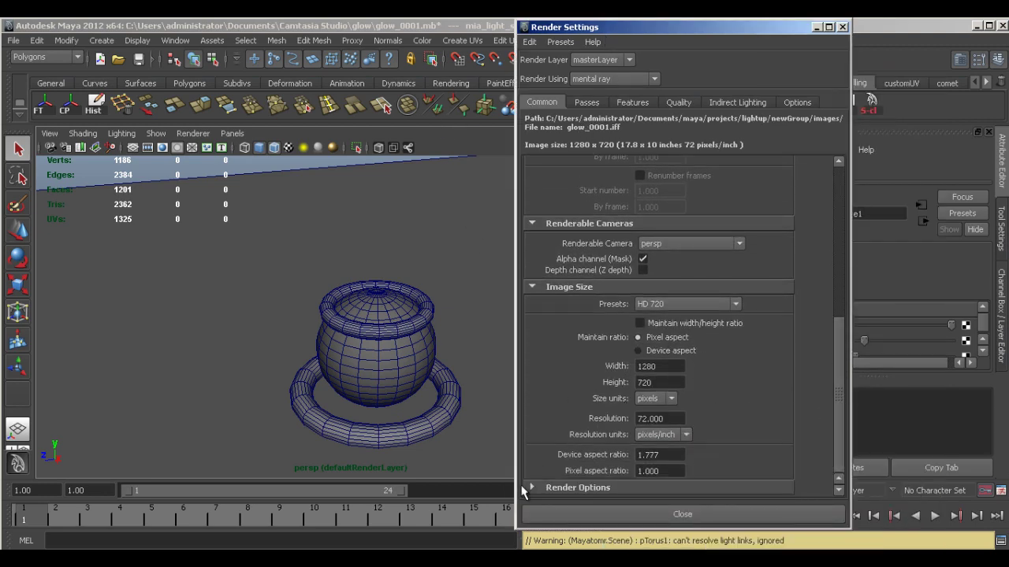
left_click(575, 487)
left_click_drag(843, 335, 840, 389)
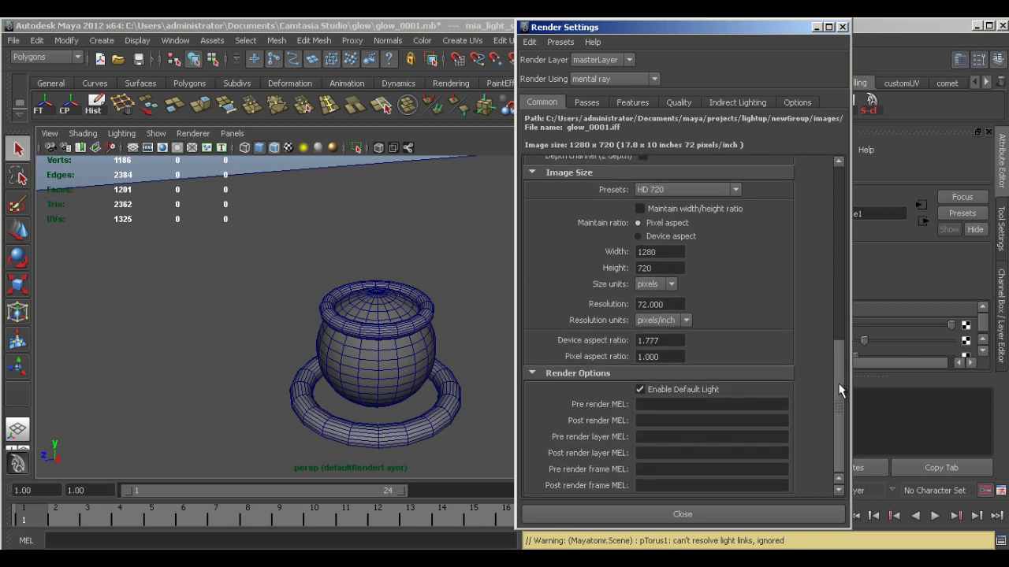
left_click(640, 390)
left_click_drag(837, 369, 837, 197)
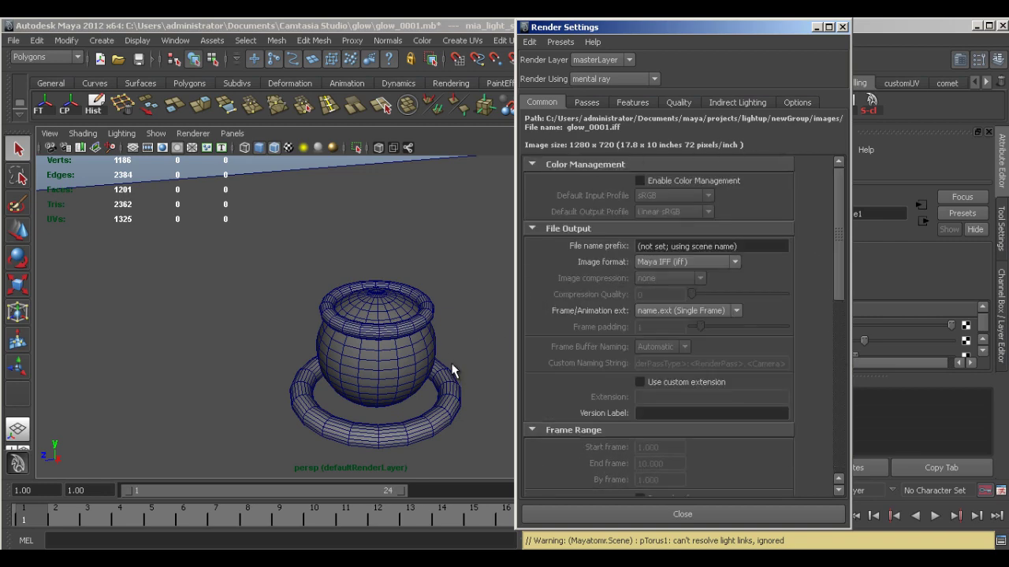
left_click_drag(607, 27, 601, 86)
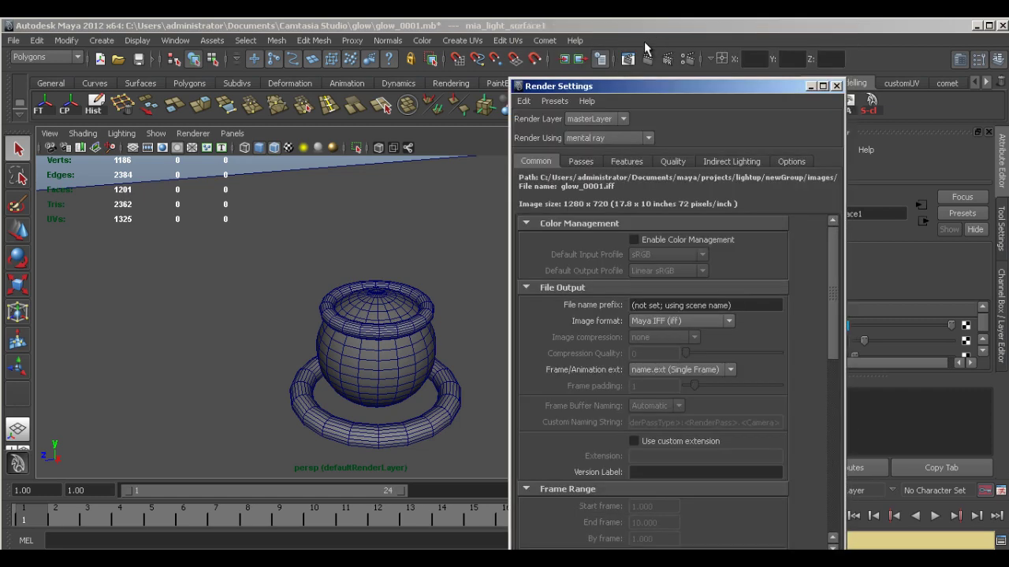
left_click(648, 60)
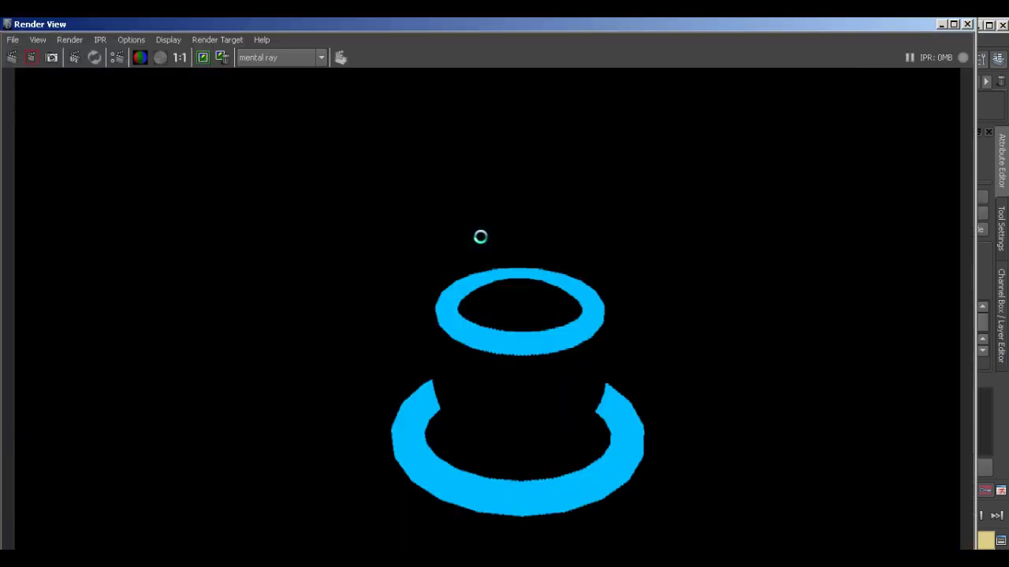
Turn on Final Gathering in the Indirect Lighting settings and test-render the cyan rings
left_click(967, 25)
left_click(720, 162)
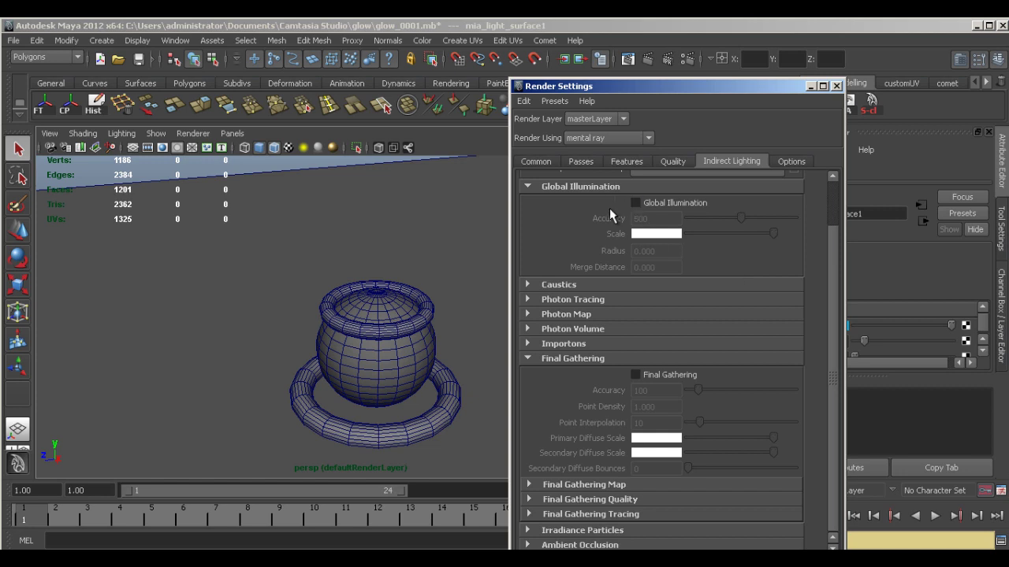
scroll(709, 354, "up", 3)
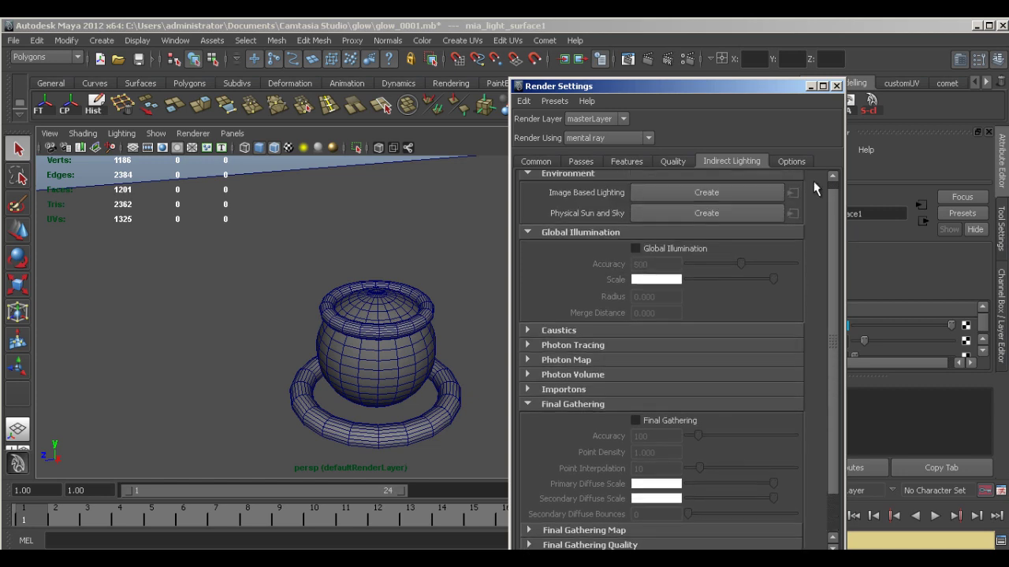
left_click(636, 428)
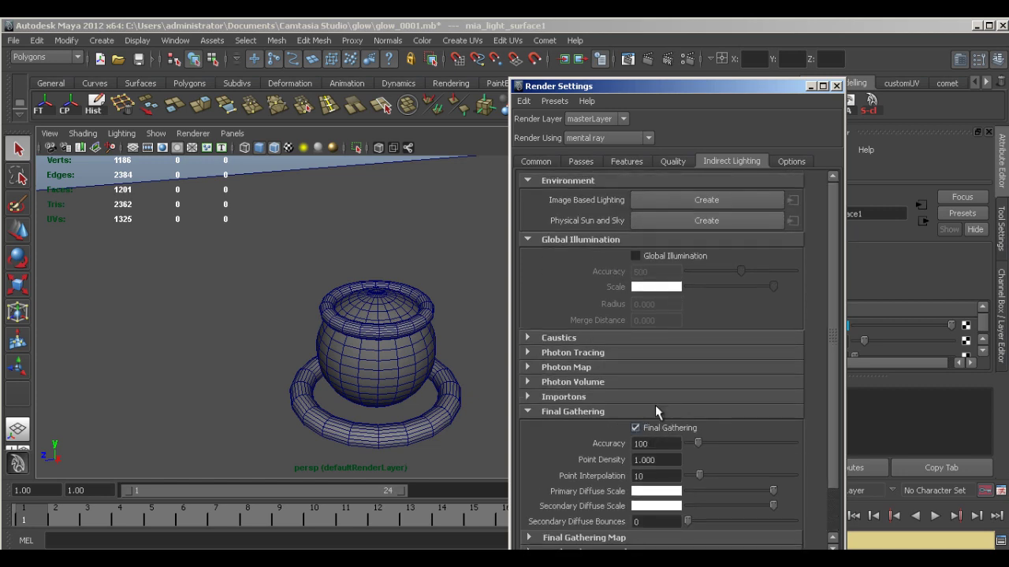
left_click(647, 58)
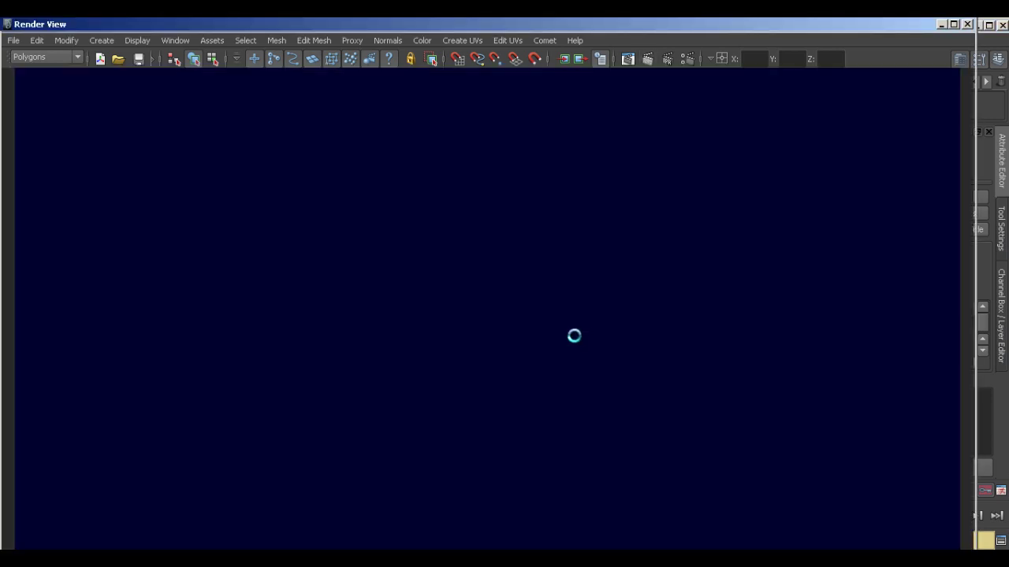
left_click(968, 26)
left_click(690, 91)
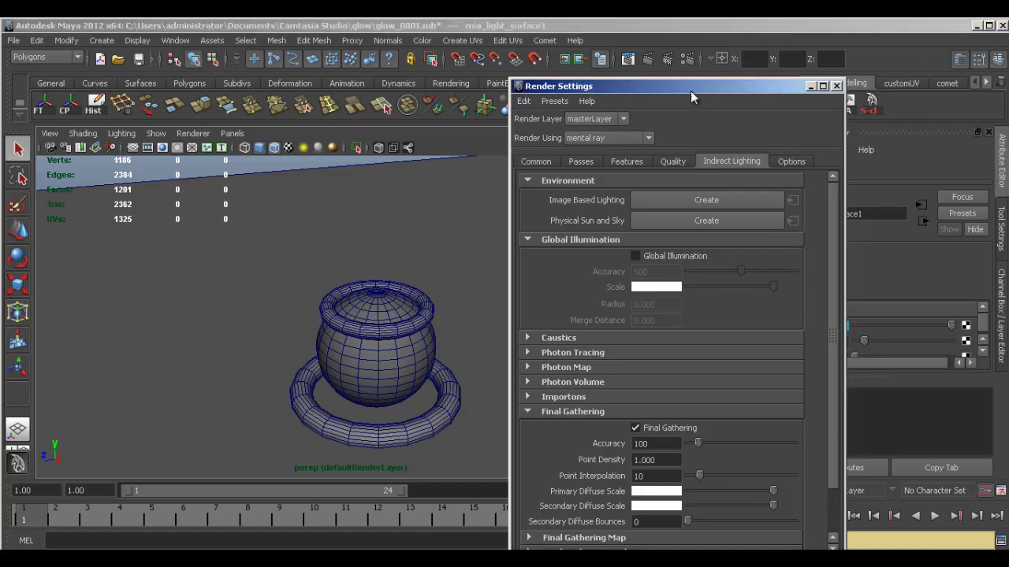
left_click_drag(655, 81, 611, 68)
Open the torus ring's material attributes in a floating, taller Attribute Editor
left_click(792, 72)
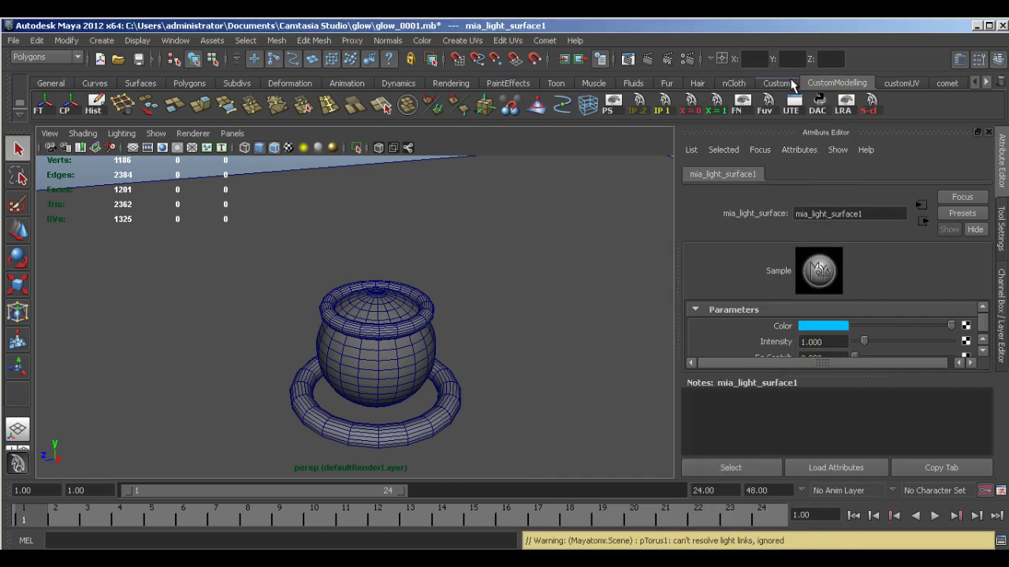
left_click_drag(749, 130, 677, 24)
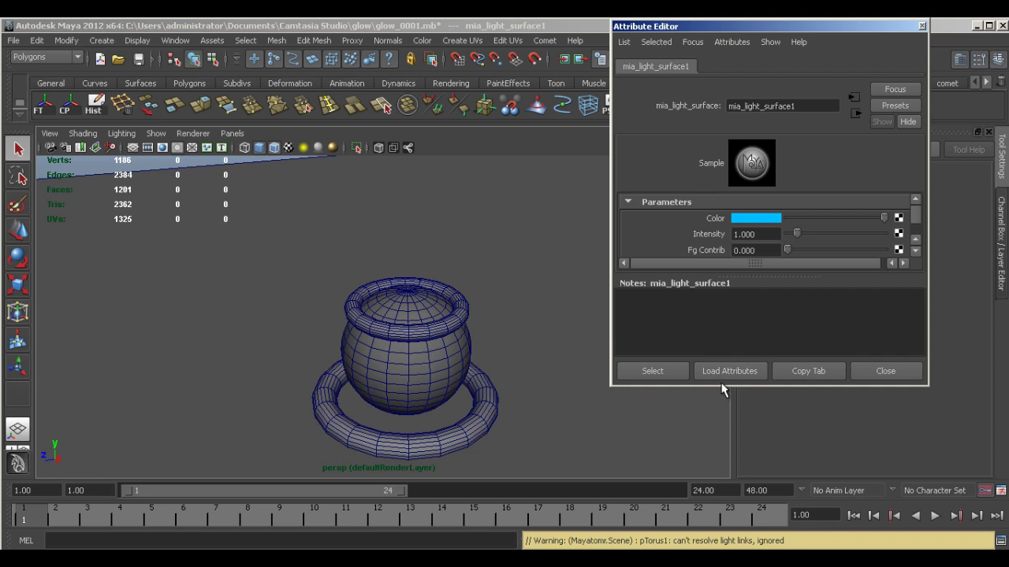
left_click_drag(721, 387, 721, 512)
right_click(481, 420)
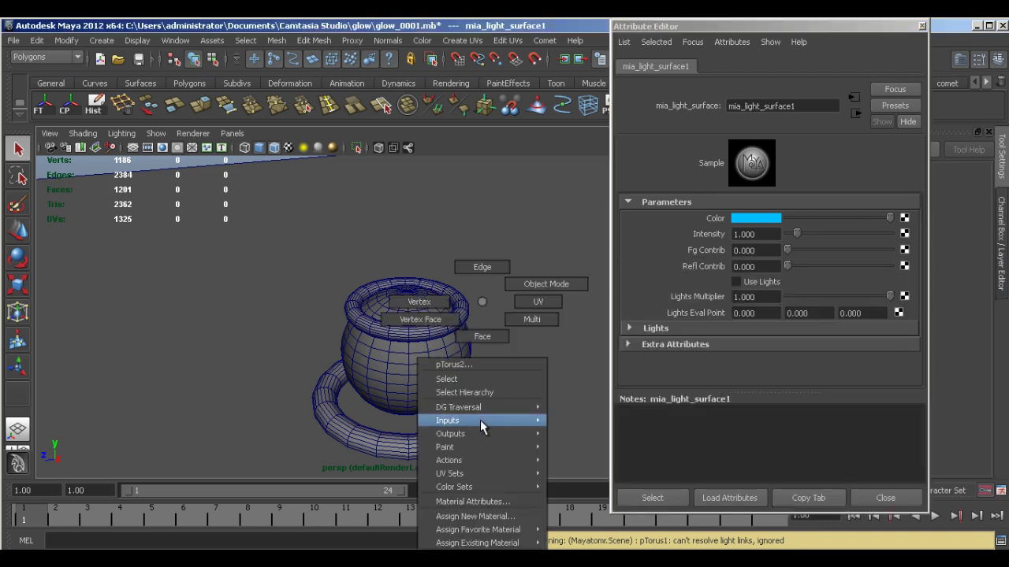
left_click(498, 505)
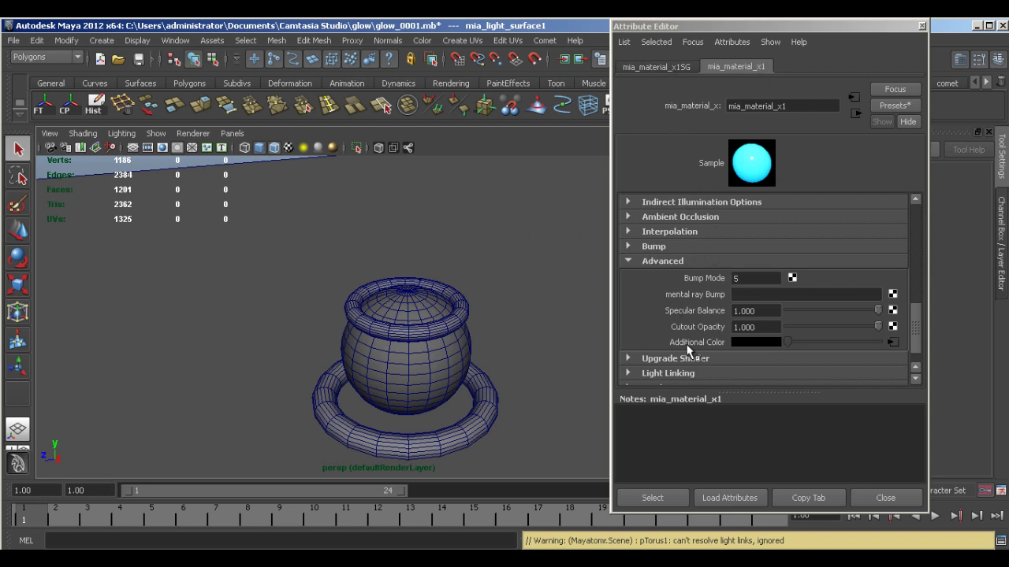
Set mia_light_surface1's Fg Contrib to 5 and render the cyan-lit pot
left_click(892, 342)
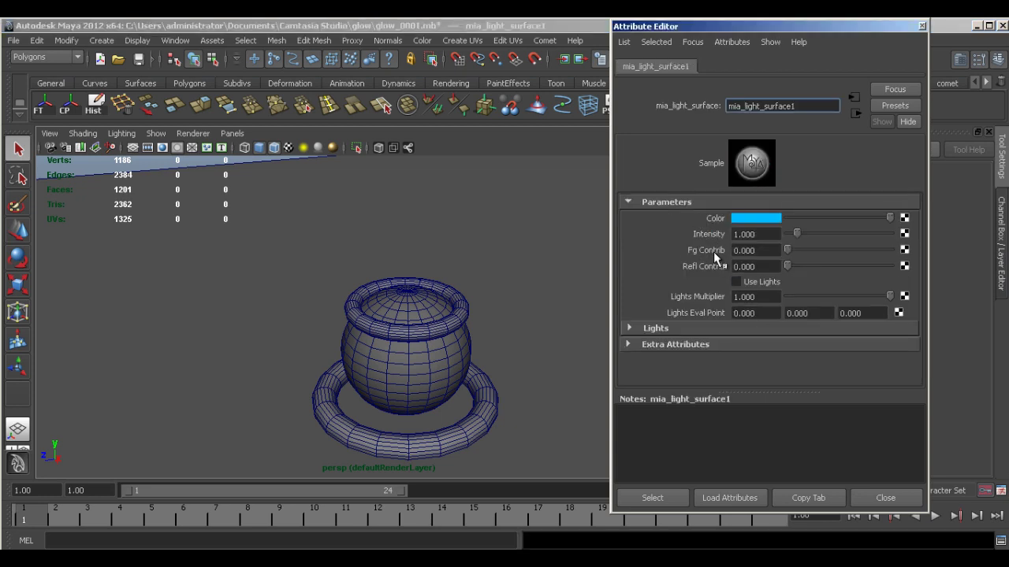
double_click(768, 251)
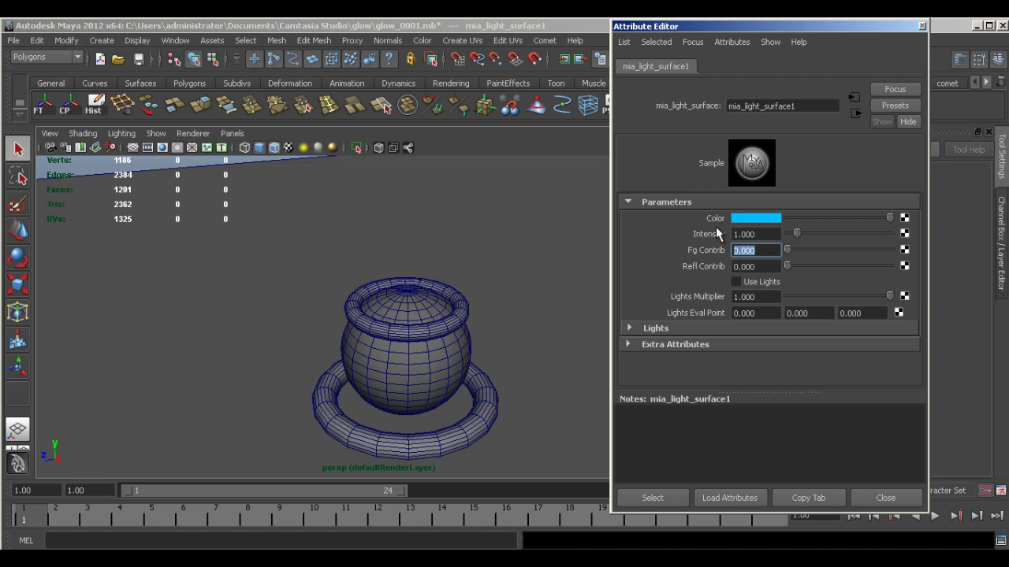
type("5")
key("Return")
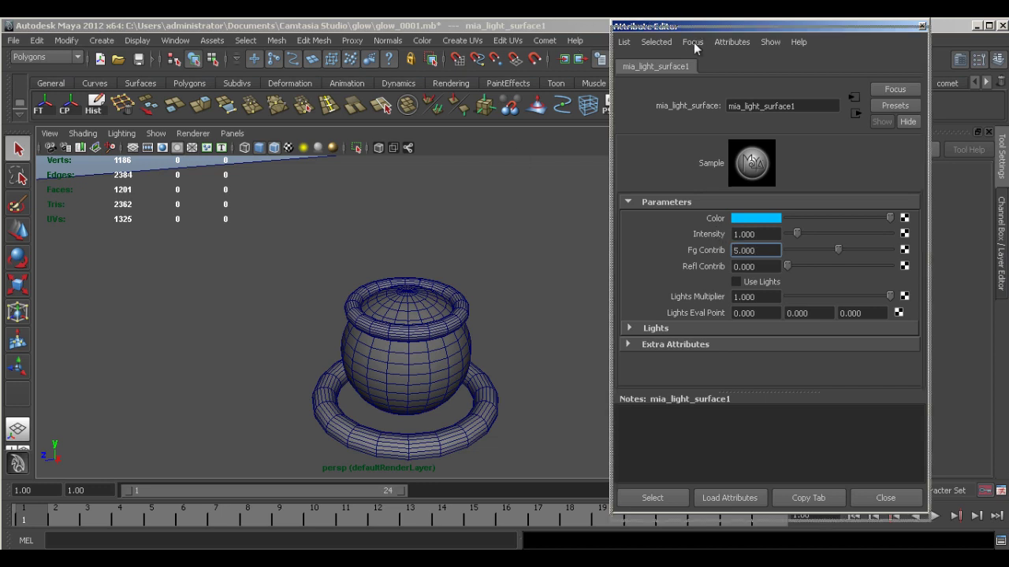
left_click_drag(693, 36, 692, 96)
left_click(644, 59)
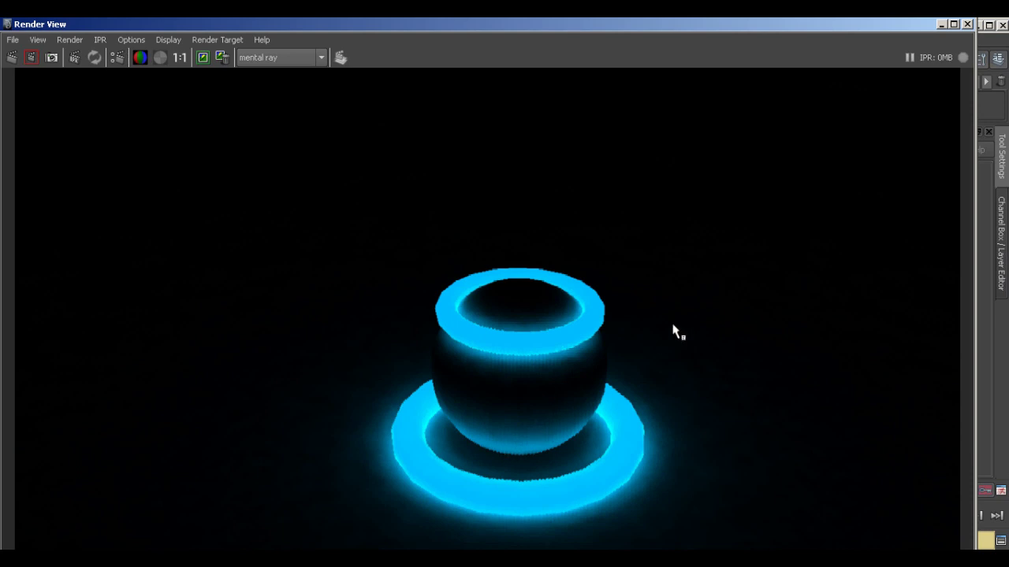
Test-render with mia_light_surface1's Intensity lowered to 0.2
left_click(966, 25)
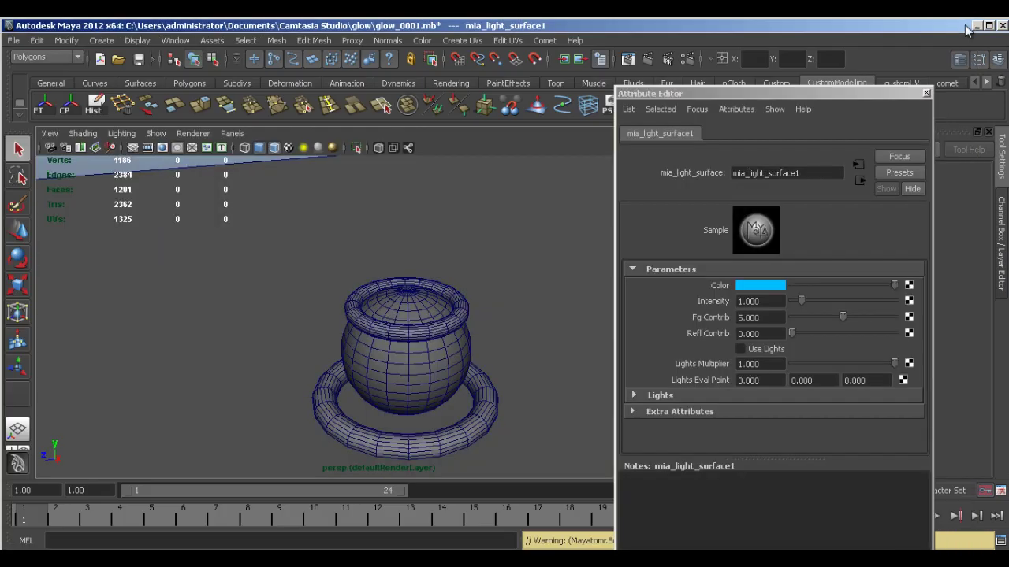
left_click(777, 301)
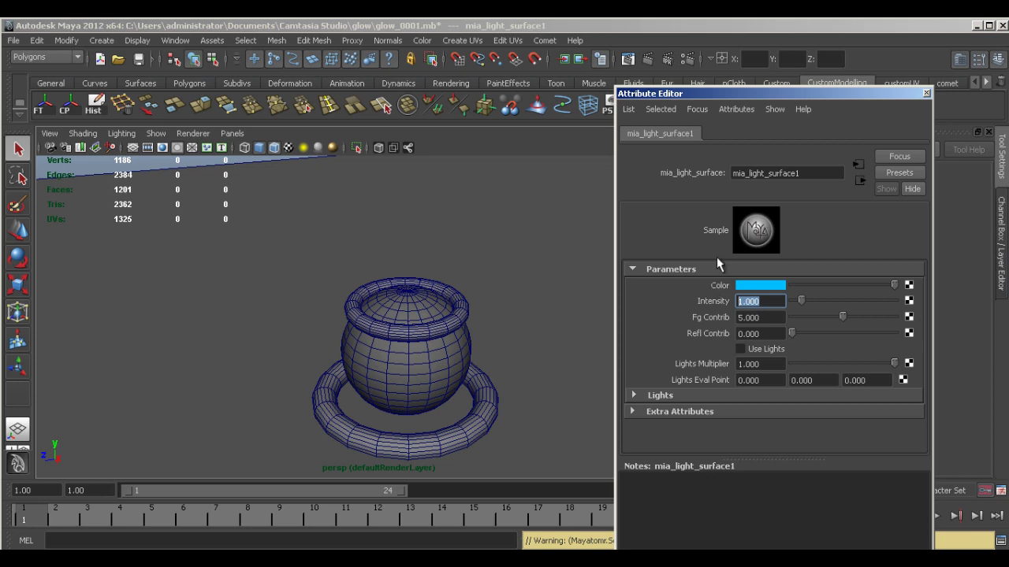
type("0.2")
key("Return")
left_click(647, 60)
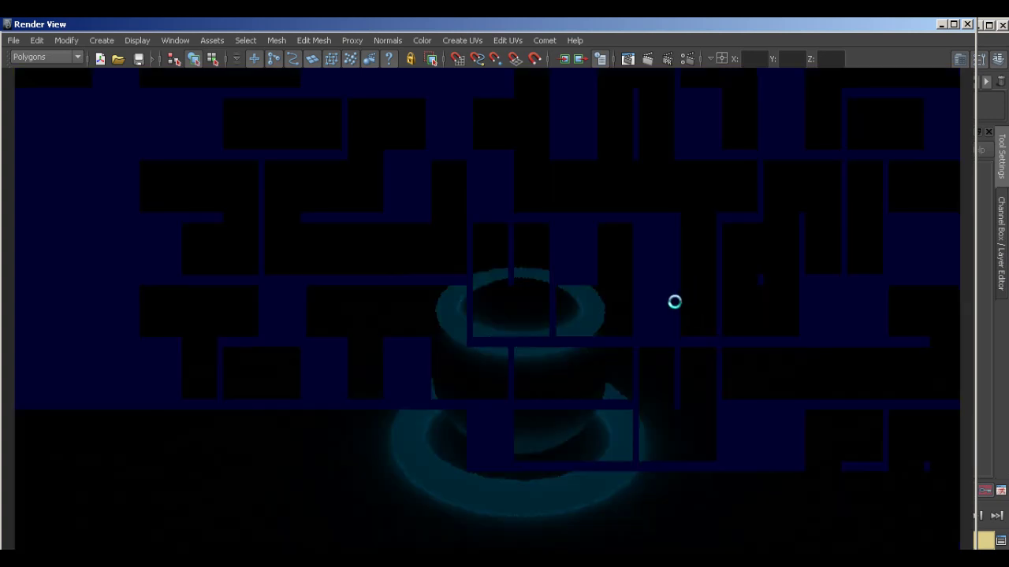
left_click(966, 24)
Restore Intensity to 1, set Fg Contrib to 50, and render the stronger cyan glow
left_click(756, 301)
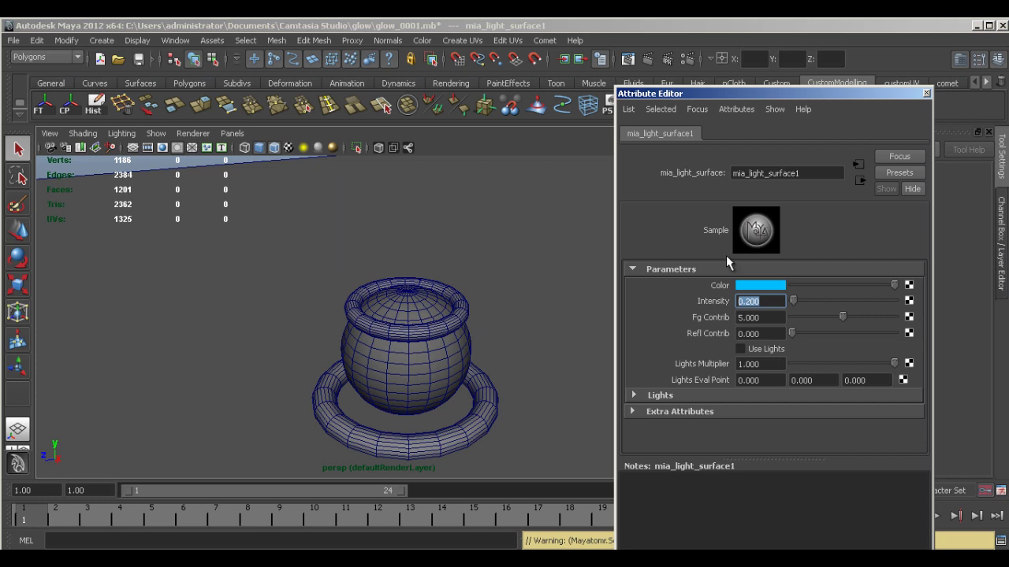
type("1")
key("Tab")
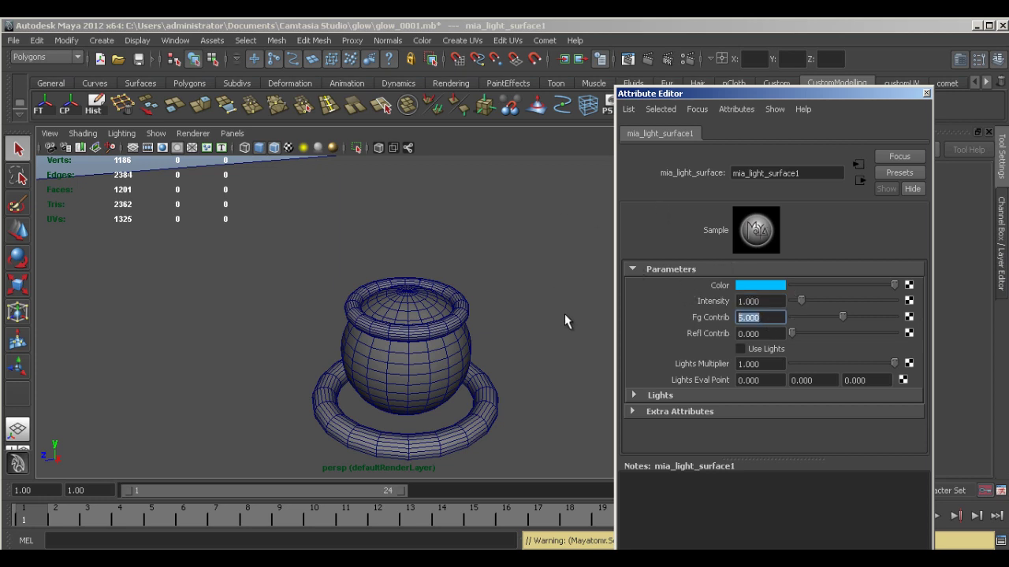
type("50")
left_click(650, 59)
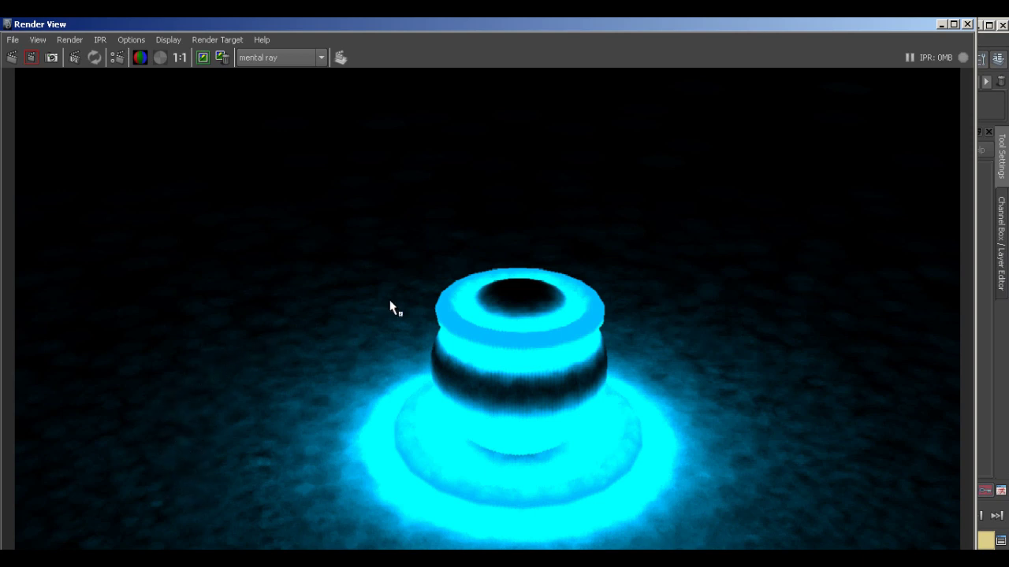
left_click(967, 24)
Test-render with Final Gathering Accuracy set to 500
left_click(687, 59)
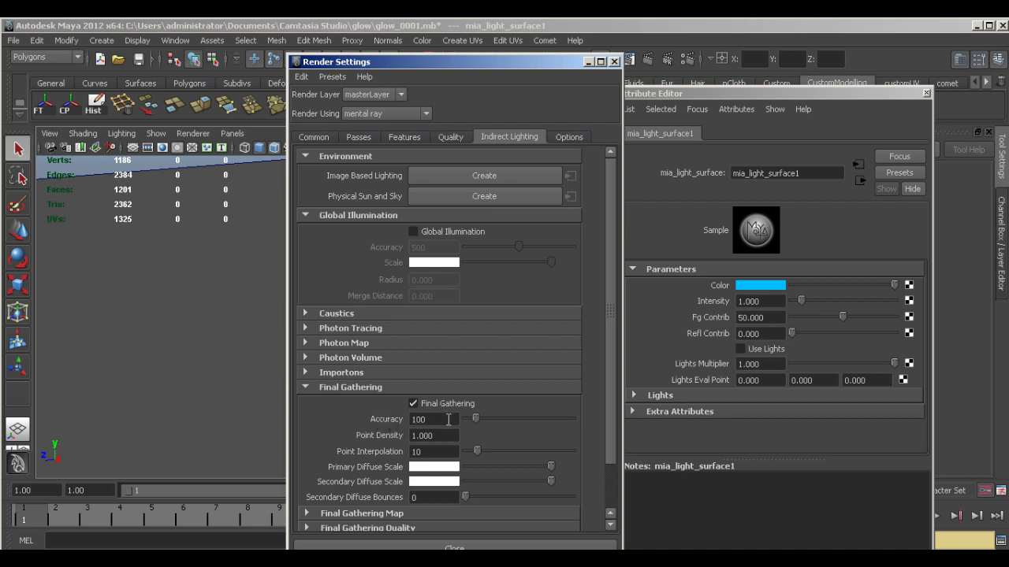
left_click_drag(450, 420, 394, 418)
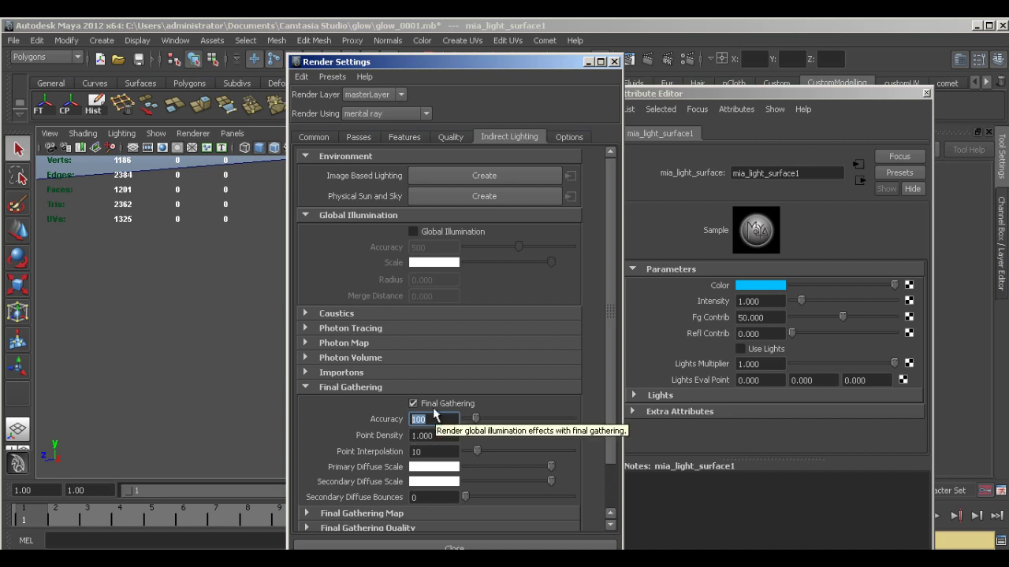
type("500")
key("Return")
left_click(647, 59)
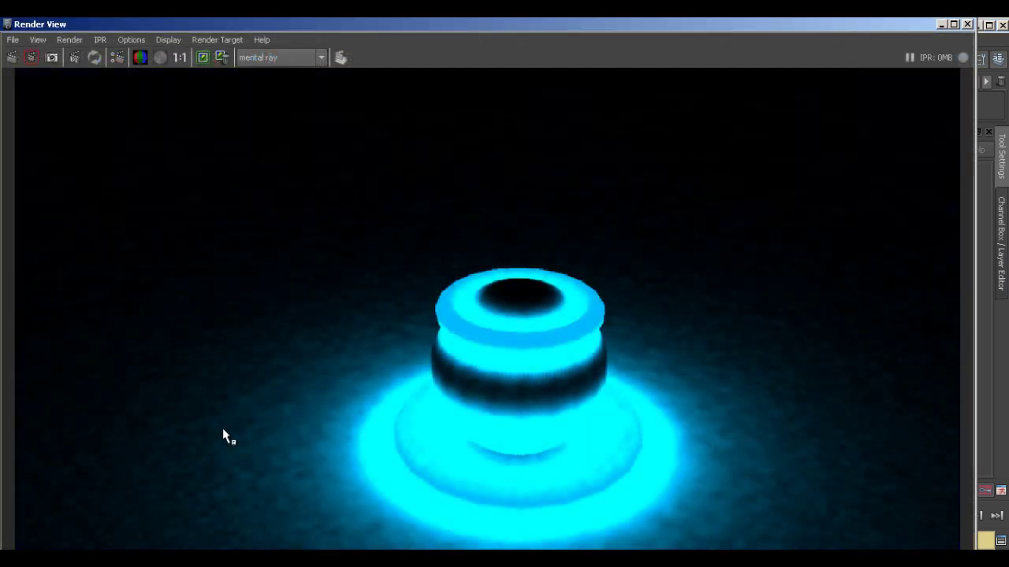
double_click(381, 24)
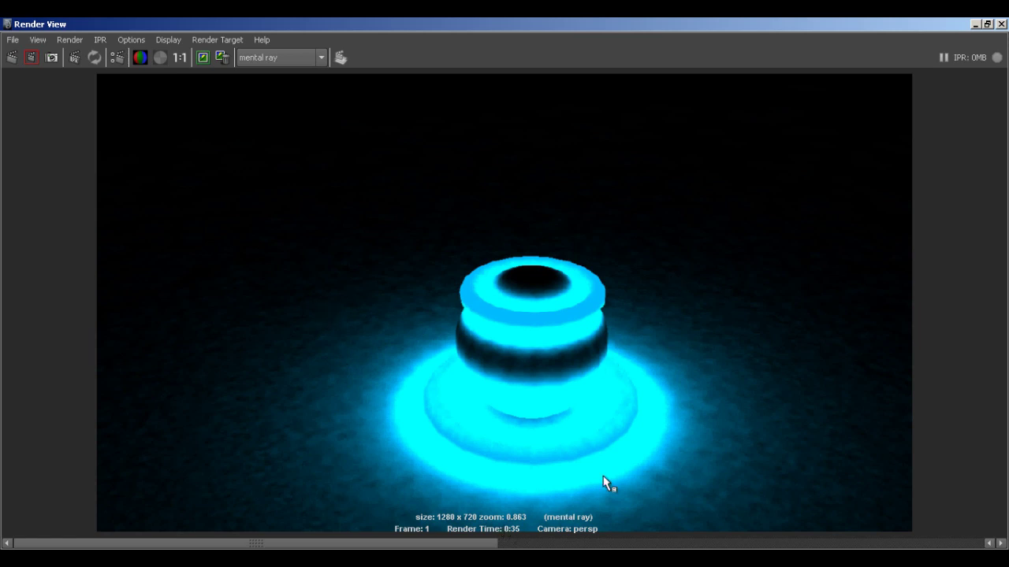
left_click(1001, 25)
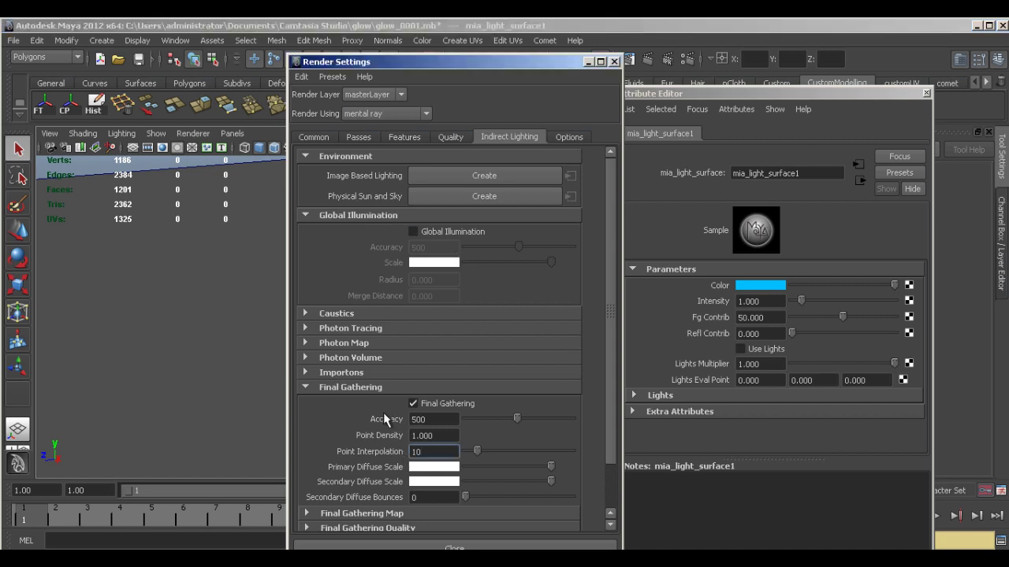
Set Final Gathering Accuracy to 100 and Point Interpolation to 100, then re-render the pot
double_click(440, 419)
type("100")
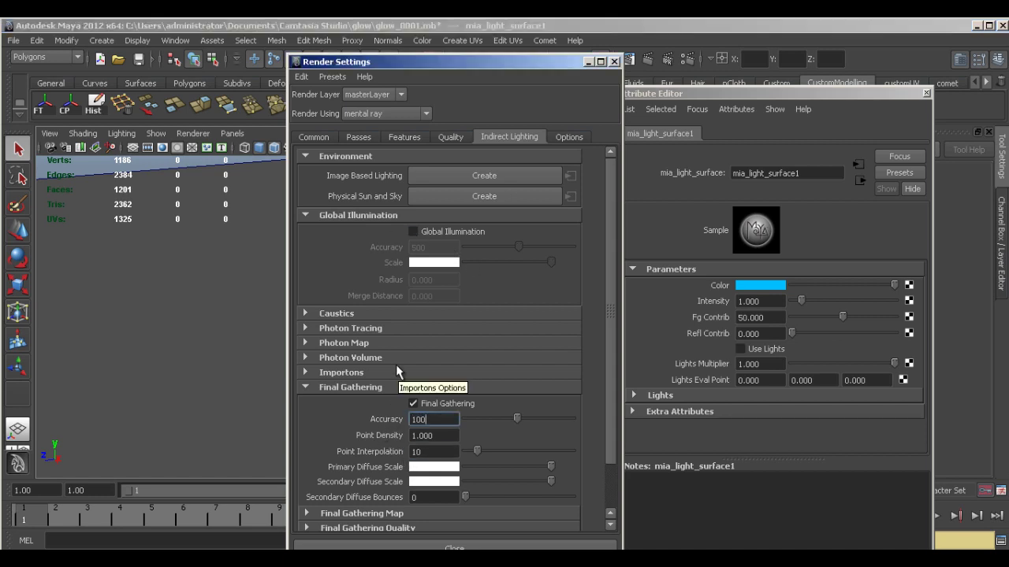
key("Return")
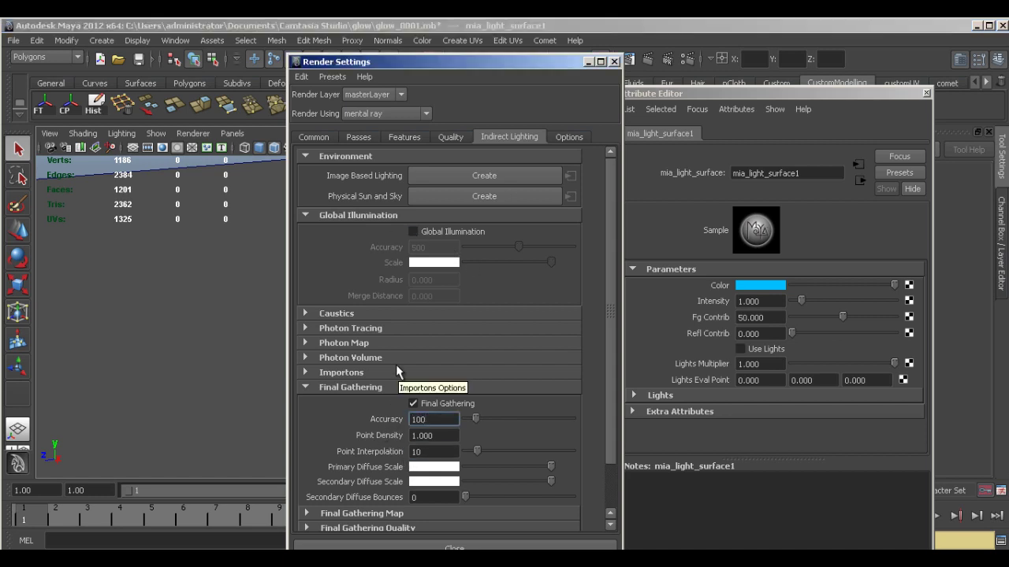
left_click(439, 451)
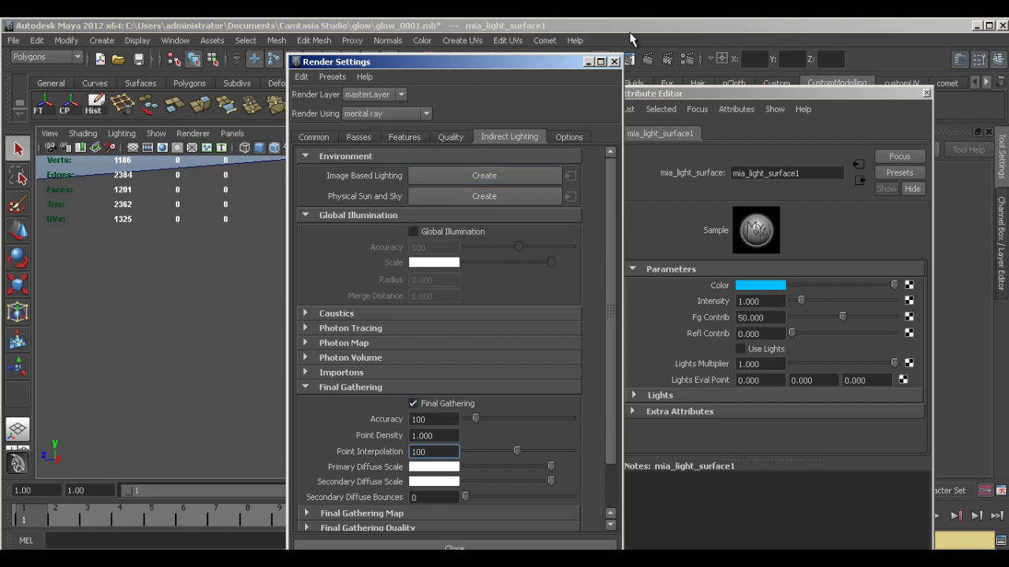
left_click(648, 63)
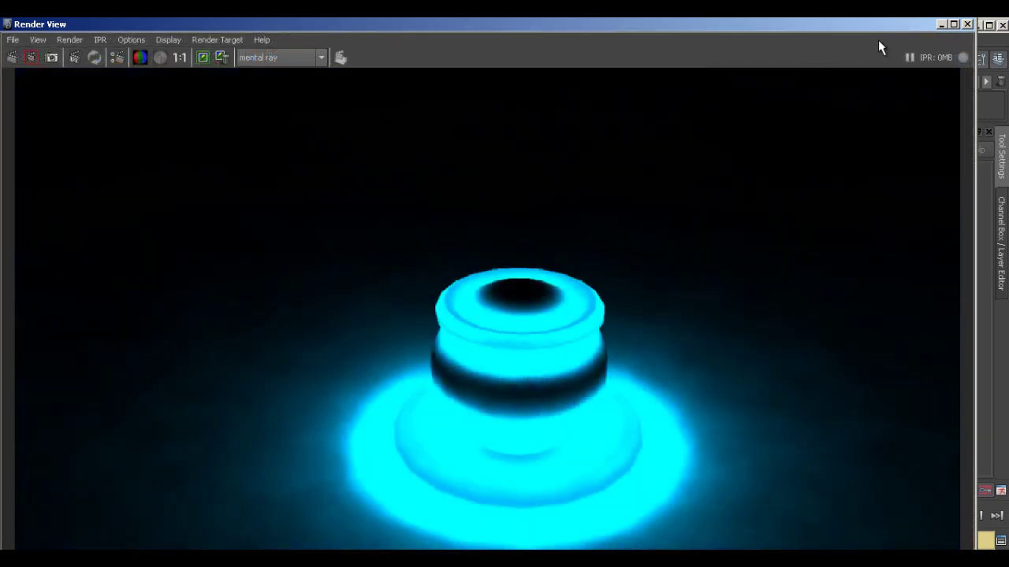
Lower mia_light_surface1 Fg Contrib to 10 and Intensity to 0.9, then re-render the pot
left_click(967, 24)
double_click(776, 316)
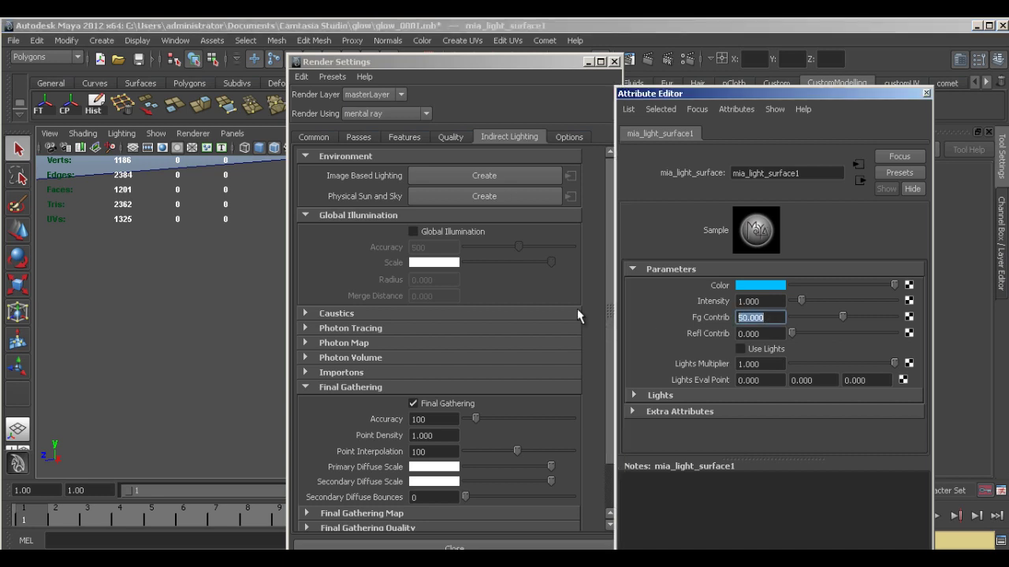
type("10")
key("Return")
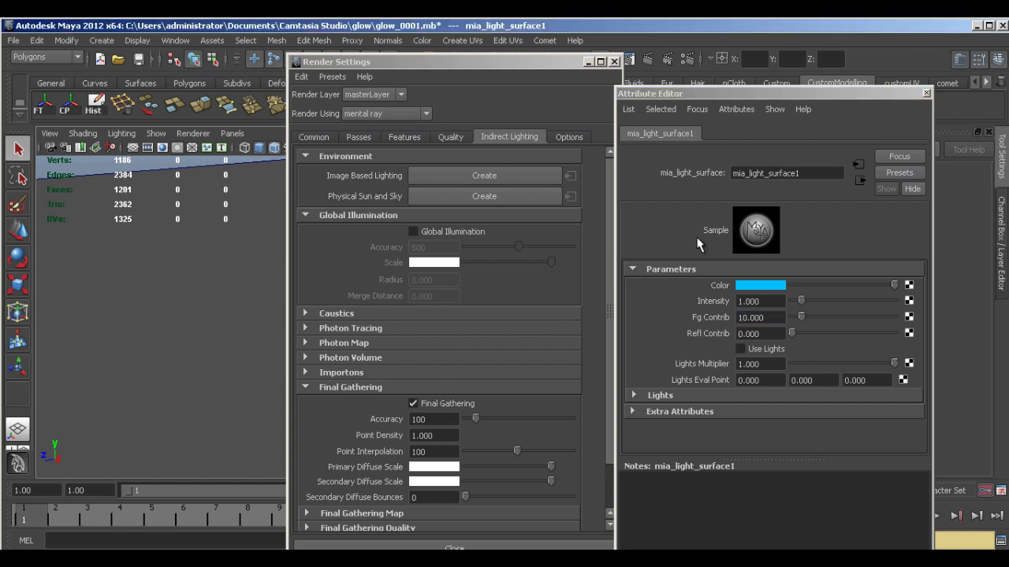
double_click(760, 301)
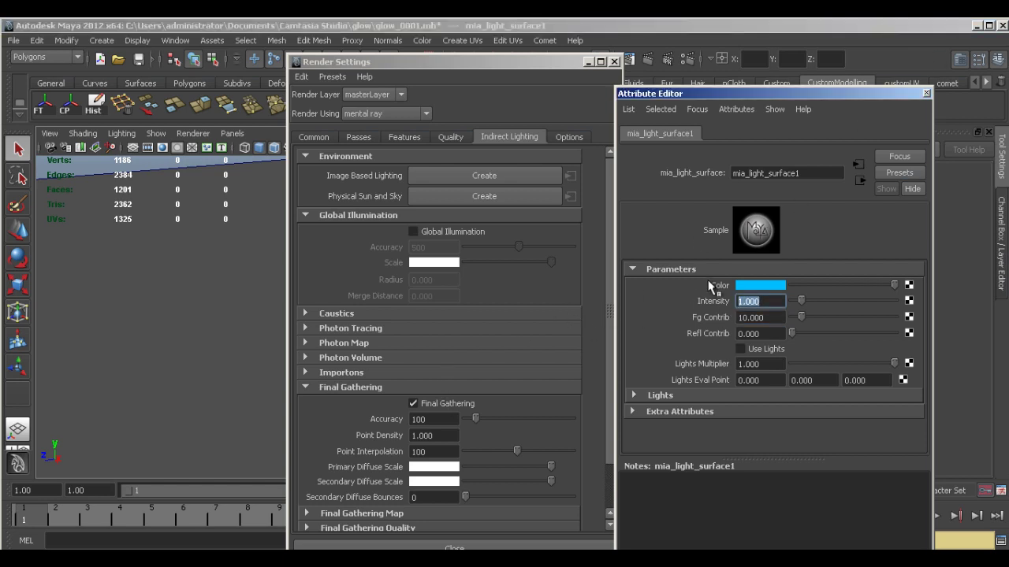
type(".")
left_click(648, 60)
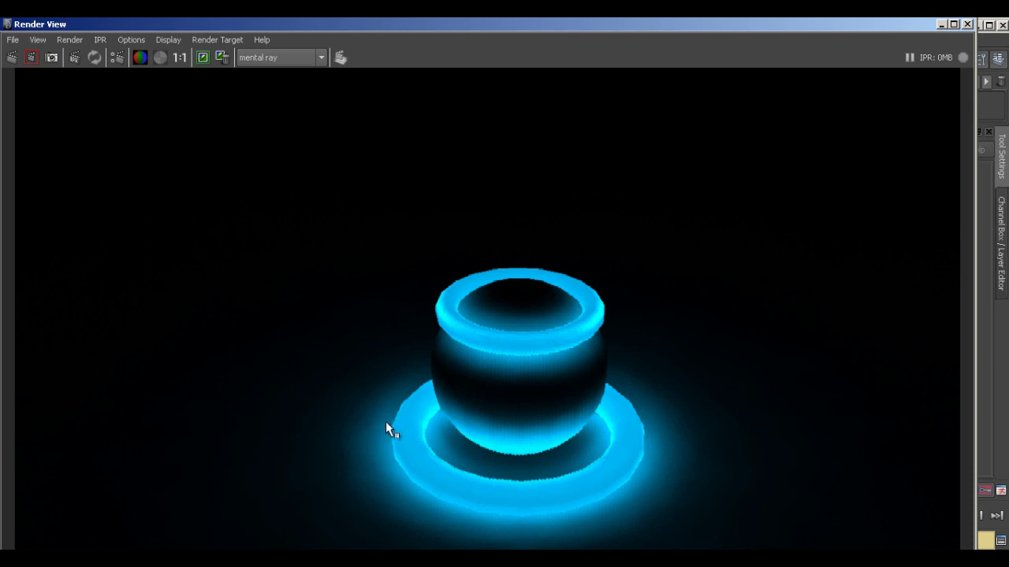
left_click(967, 24)
Tumble the perspective camera to a lower side view with nothing selected and render the pot
left_click(614, 62)
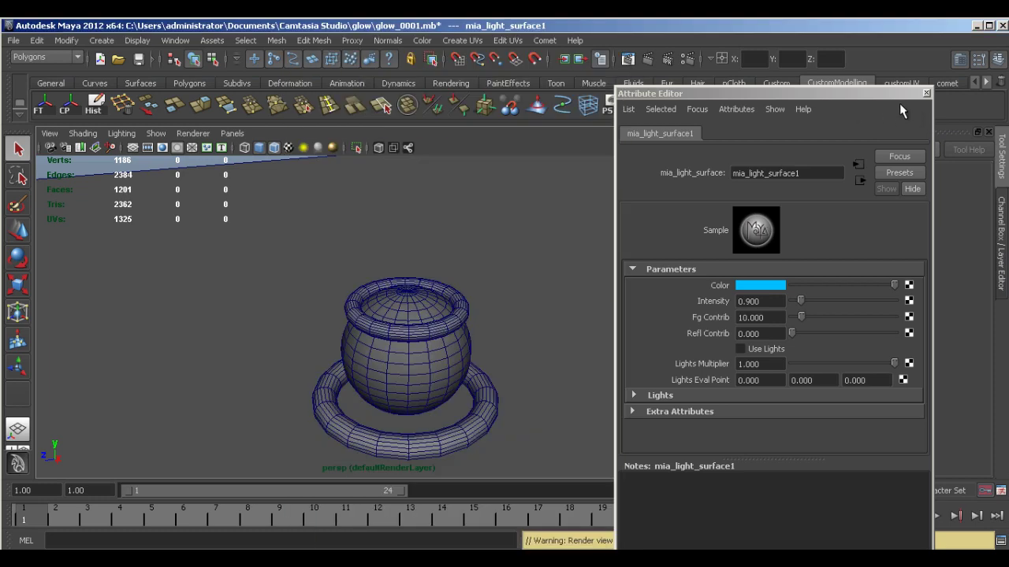
left_click(926, 93)
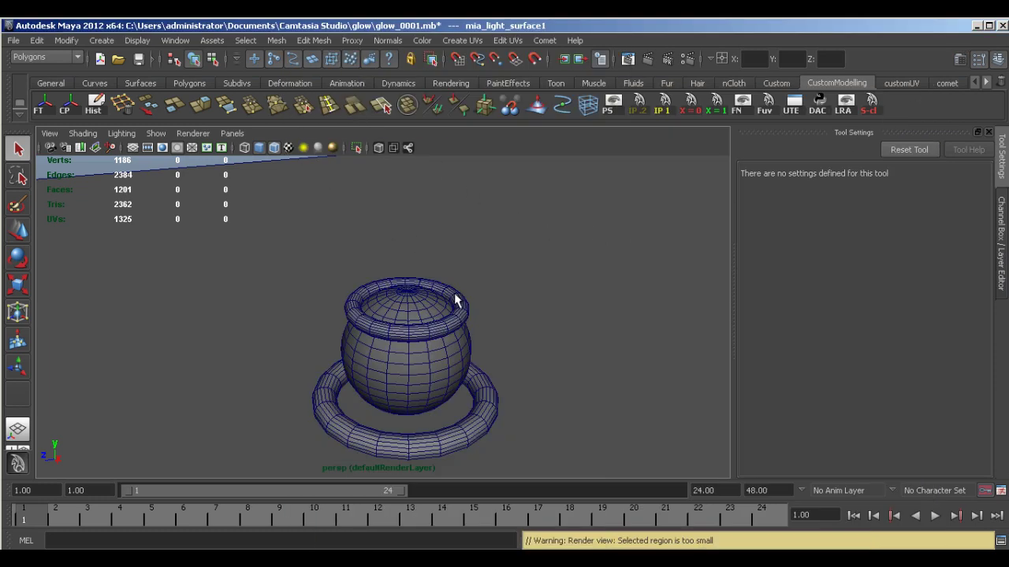
left_click_drag(455, 300, 484, 244, "alt")
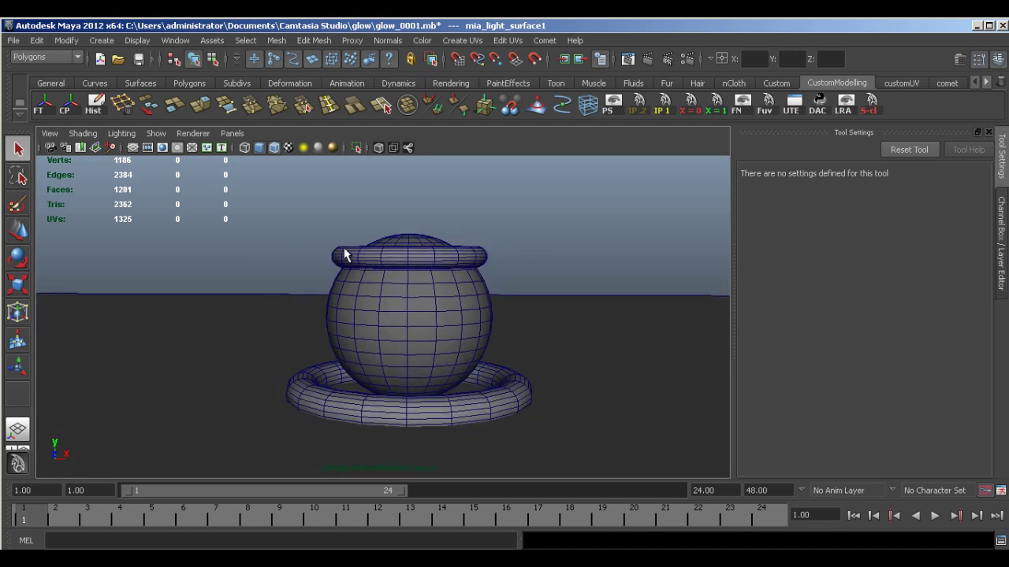
left_click(461, 234)
left_click(630, 61)
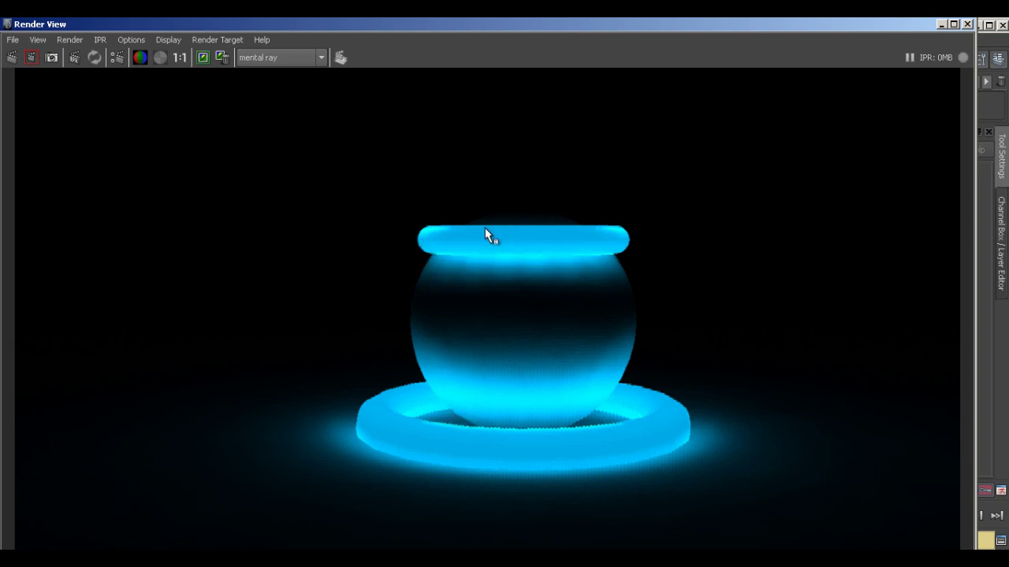
Pan and zoom the Render View to inspect the top ring's cyan glow, then close it
middle_click_drag(491, 232, 513, 309, "alt")
scroll(522, 286, "up", 3)
scroll(328, 291, "up", 2)
scroll(508, 309, "up", 1)
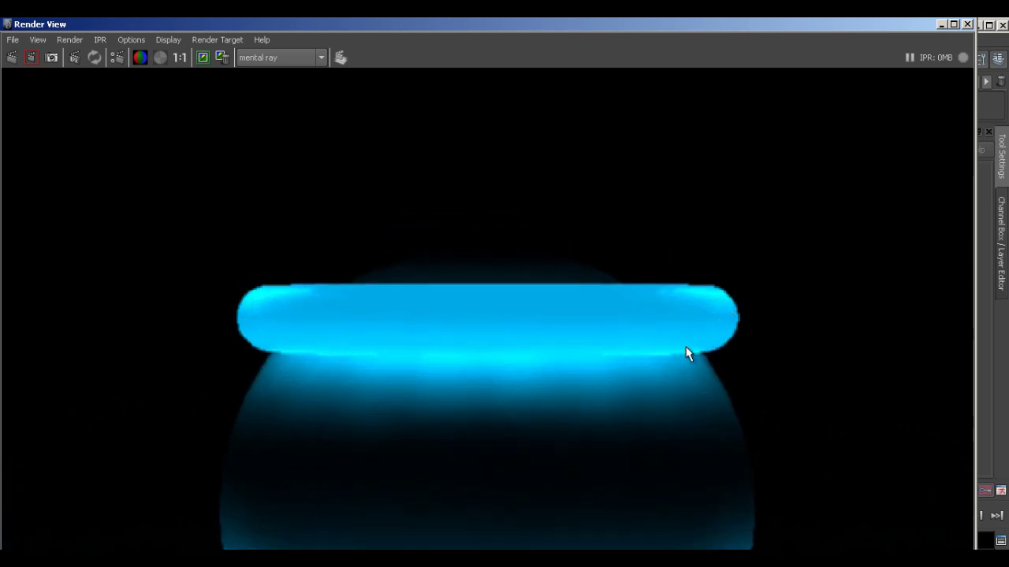
scroll(666, 374, "down", 5)
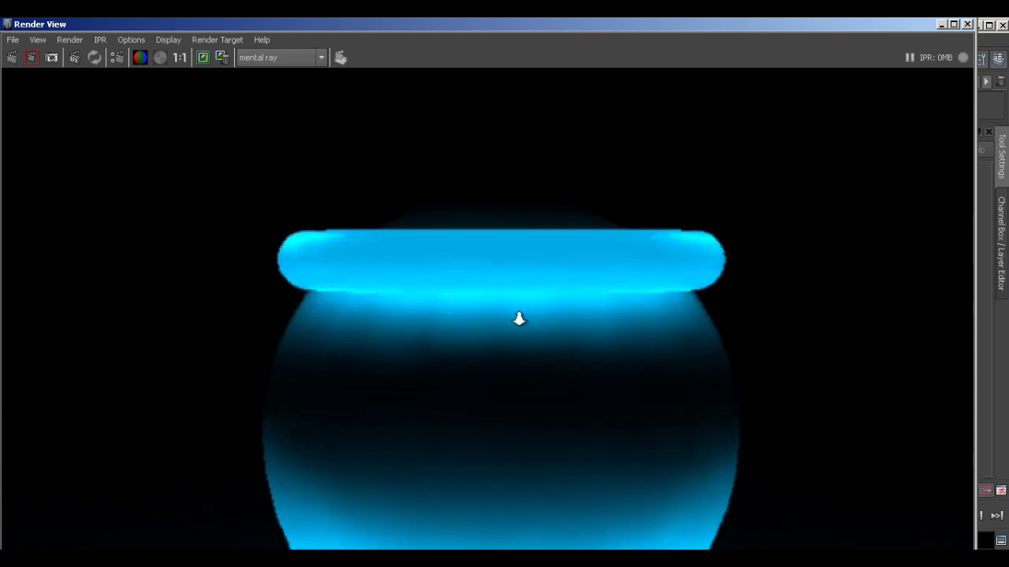
scroll(339, 331, "down", 2)
scroll(554, 364, "up", 4)
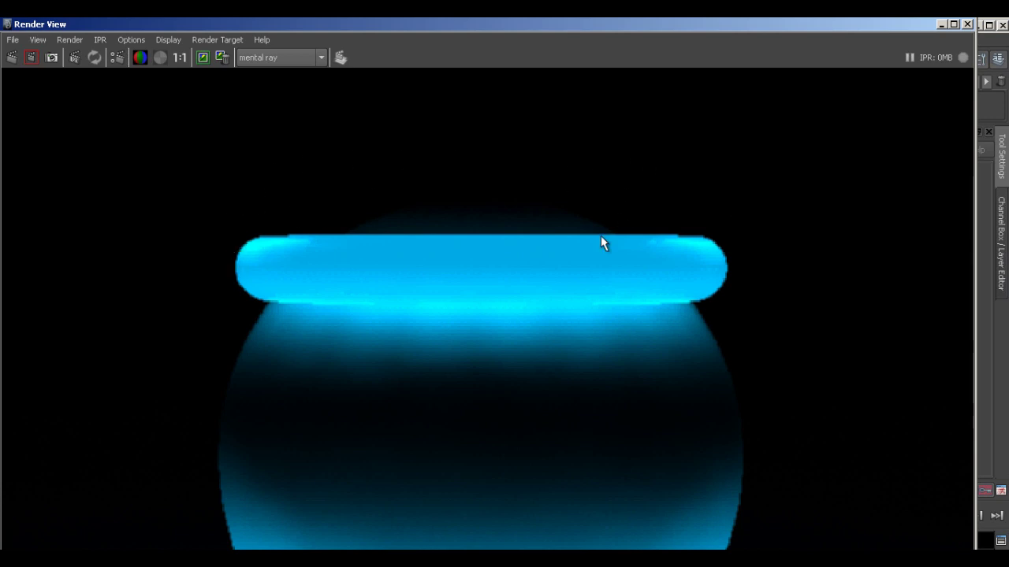
scroll(570, 327, "down", 5)
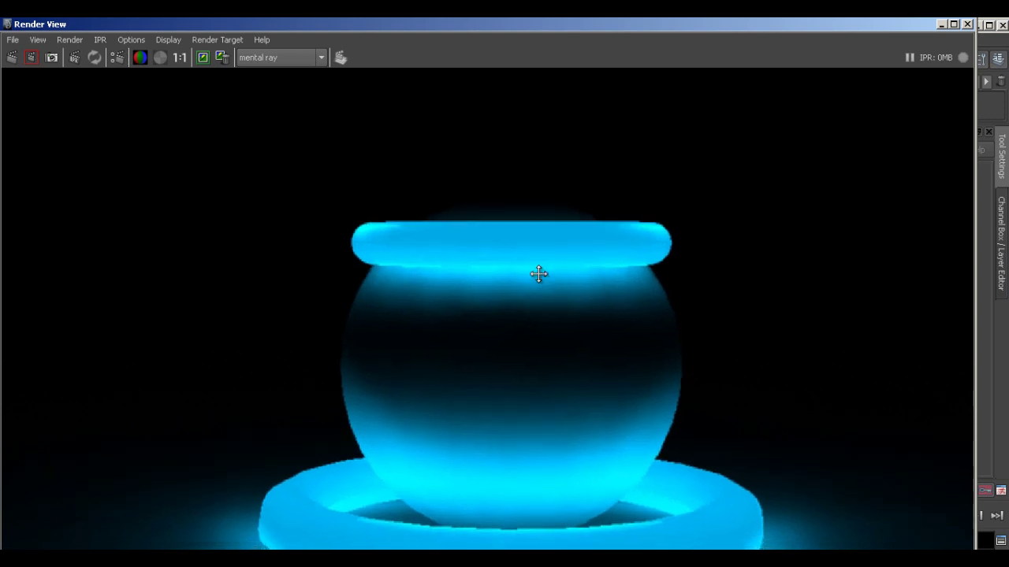
scroll(526, 234, "down", 3)
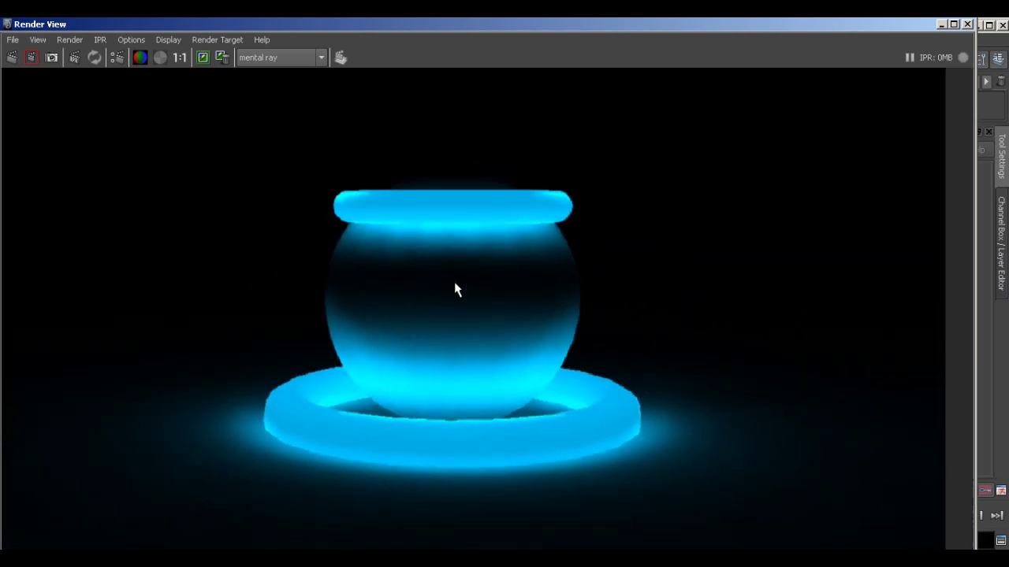
left_click(967, 25)
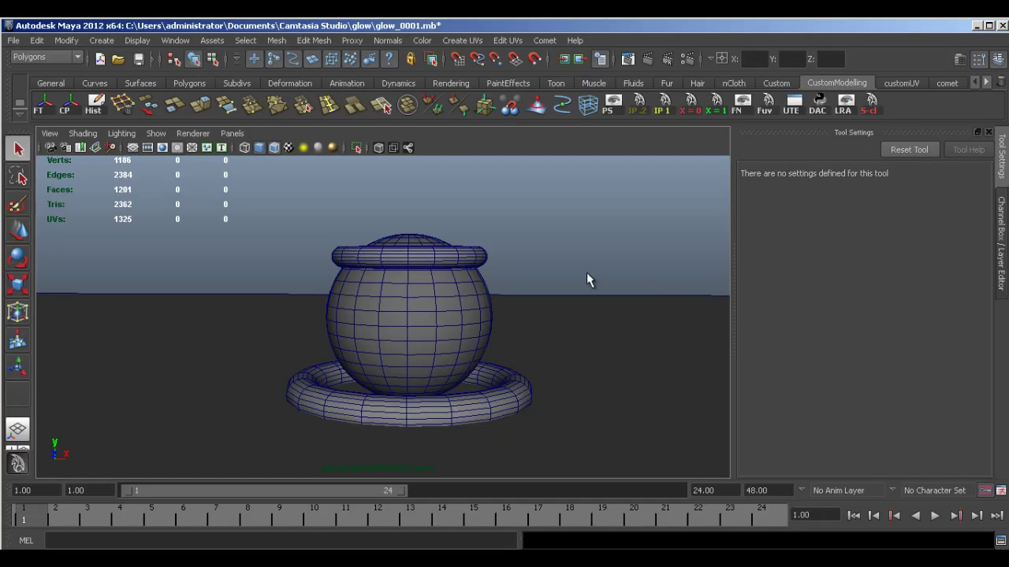
Bring up the top torus's mia_light_surface1 attributes alongside the Render Settings window
left_click(465, 263)
right_click_drag(465, 263, 504, 456)
left_click(897, 409)
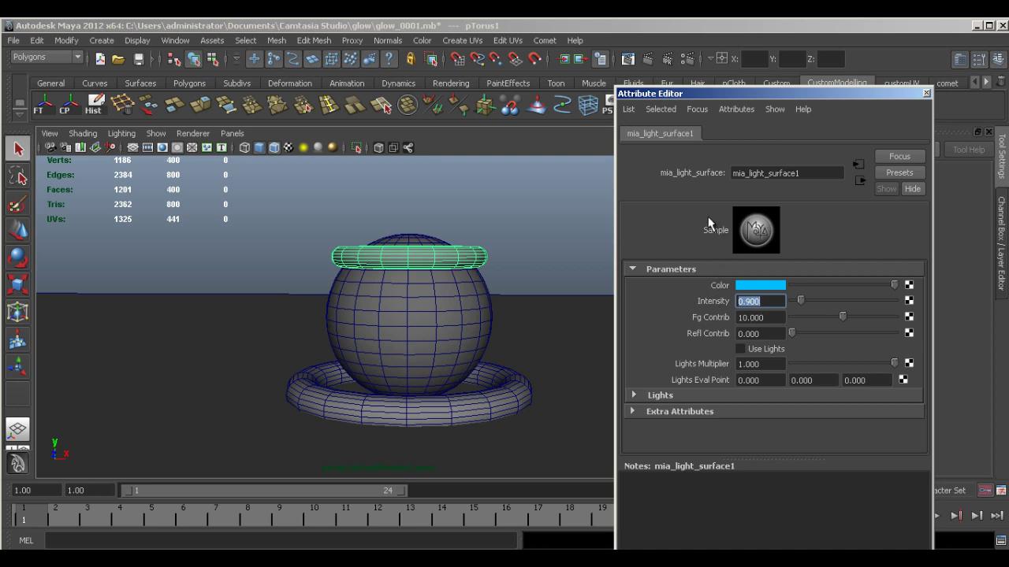
left_click(688, 60)
left_click_drag(385, 98, 384, 66)
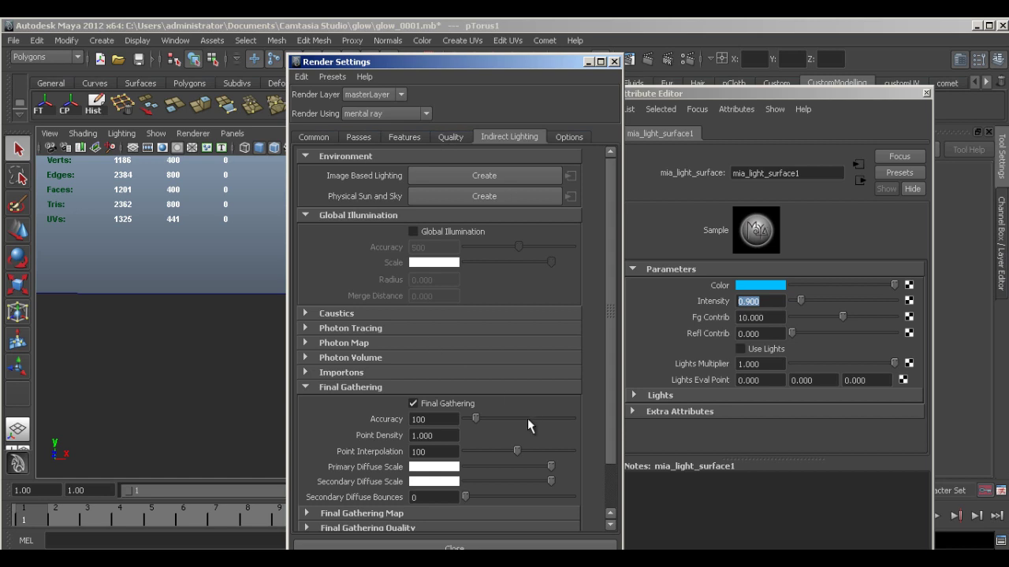